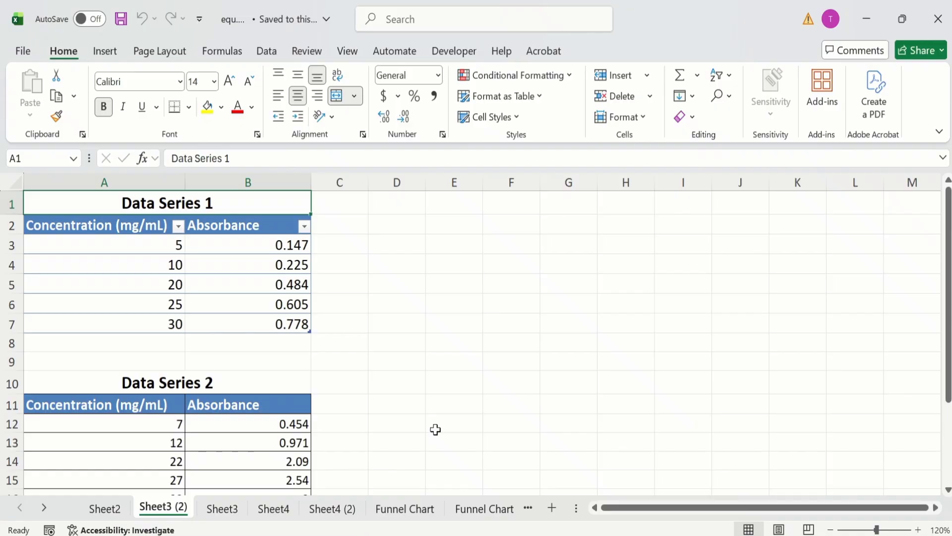
# Insert a markers-only scatter chart from the Data Series 1 table and place it beside the data.
pyautogui.click(256, 325)
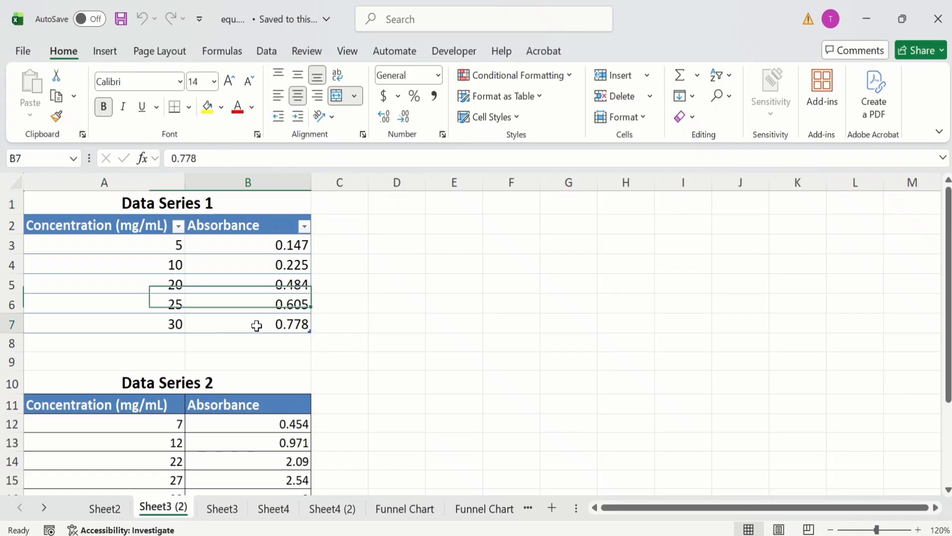
pyautogui.hotkey('ctrl', 'a')
pyautogui.hotkey('ctrl', 'a')
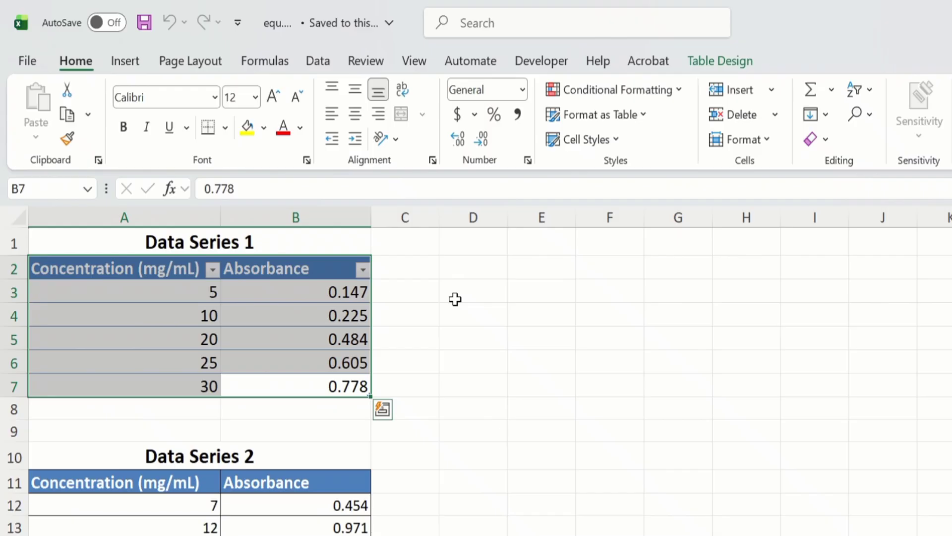
pyautogui.click(127, 64)
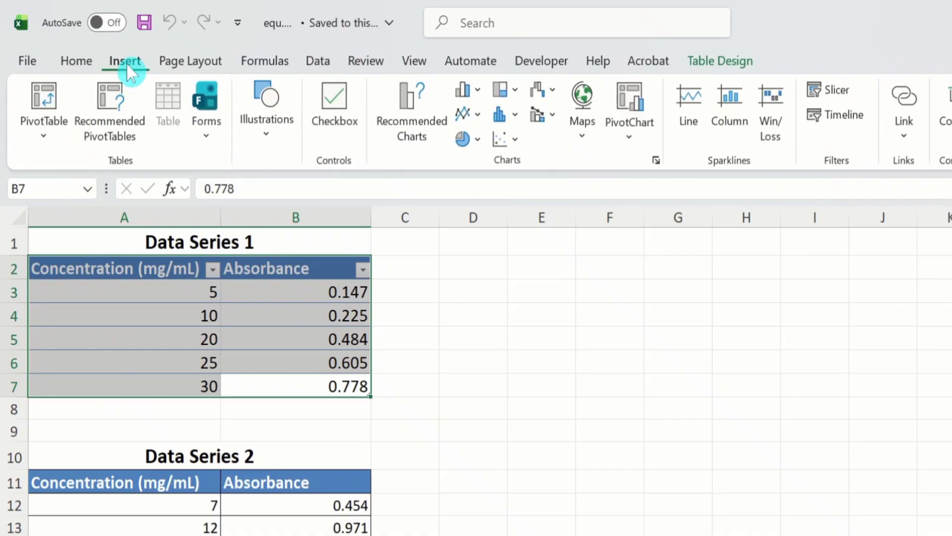
pyautogui.click(514, 140)
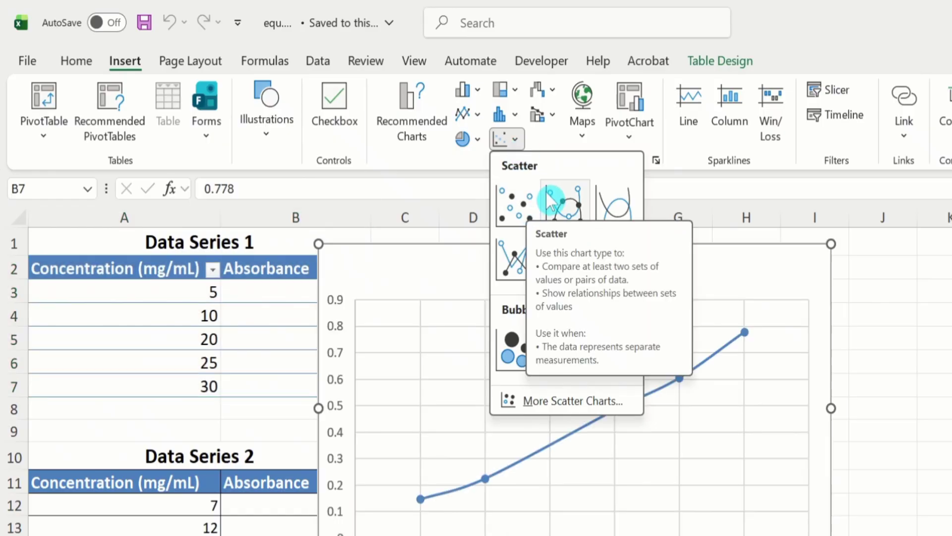
pyautogui.click(516, 205)
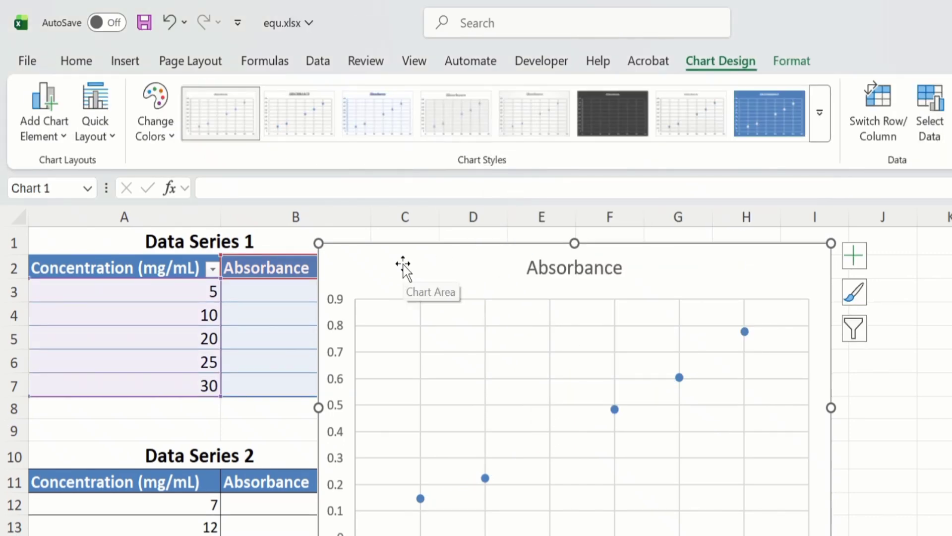
pyautogui.moveTo(403, 269); pyautogui.dragTo(487, 247)
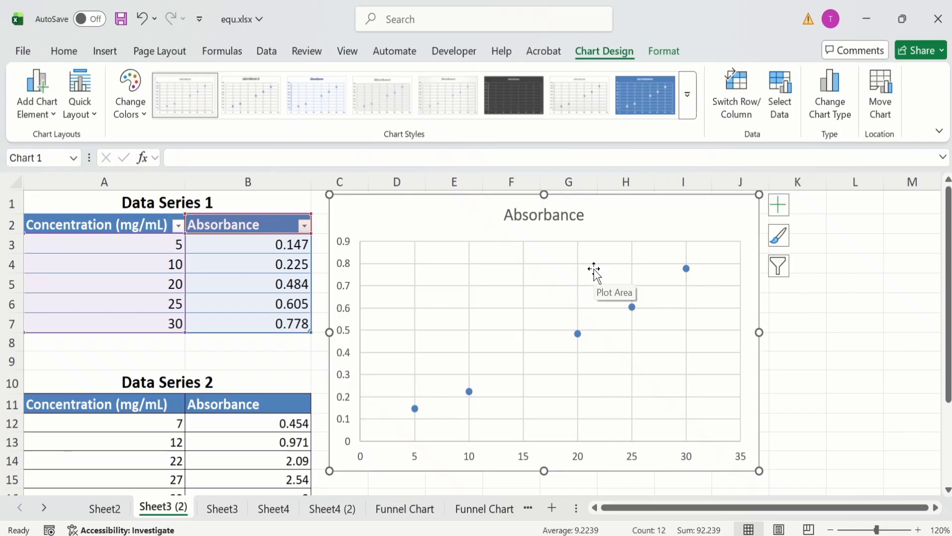
# Add a new series to the chart's data source, taking its name from the Data Series 2 heading in A10:B10.
pyautogui.rightClick(509, 323)
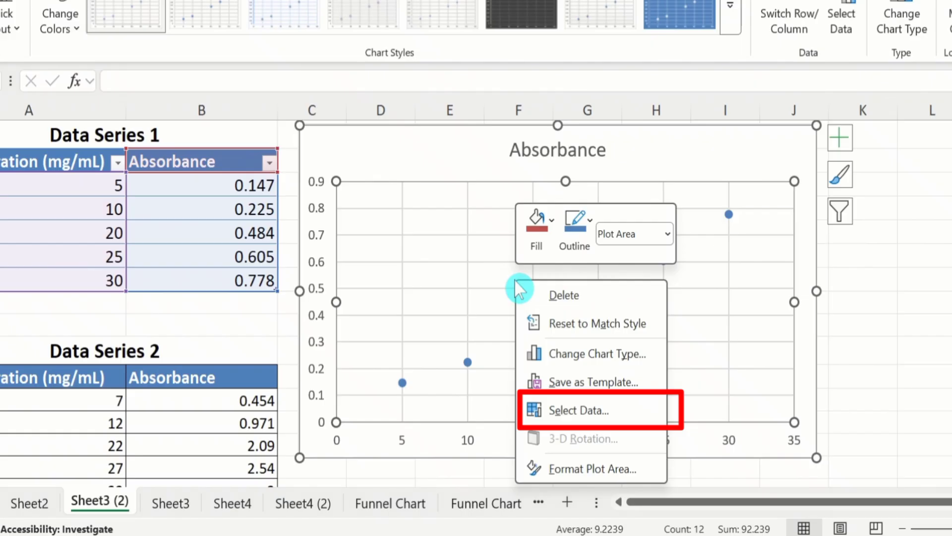
pyautogui.click(575, 410)
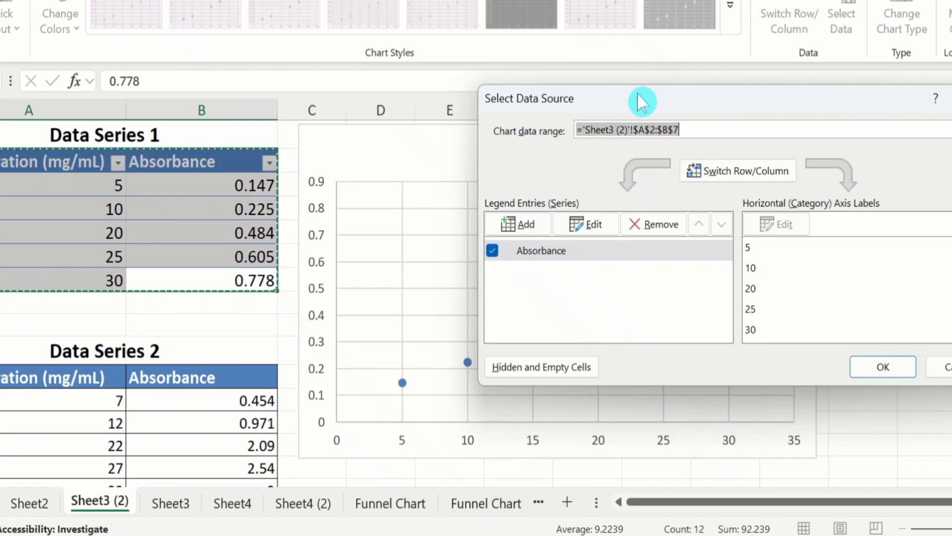
pyautogui.moveTo(637, 92); pyautogui.dragTo(561, 109)
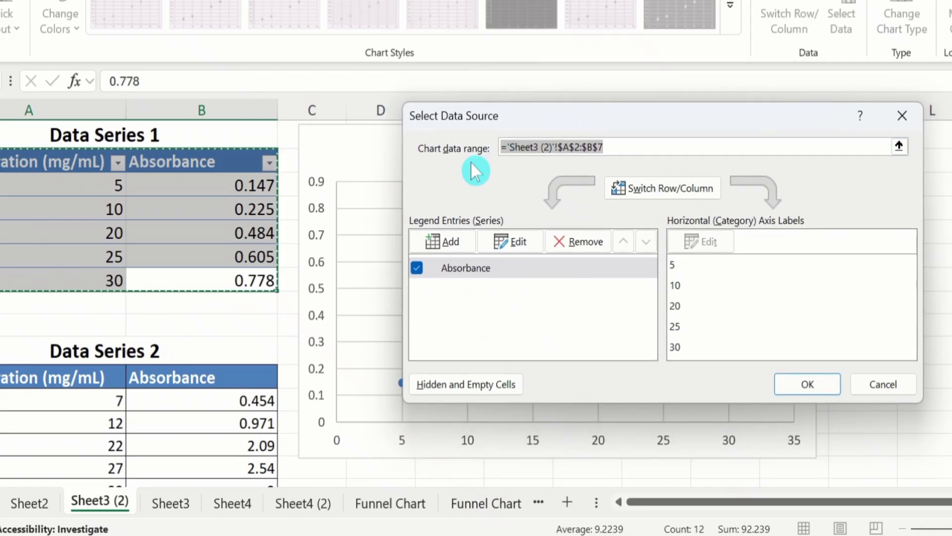
pyautogui.click(461, 239)
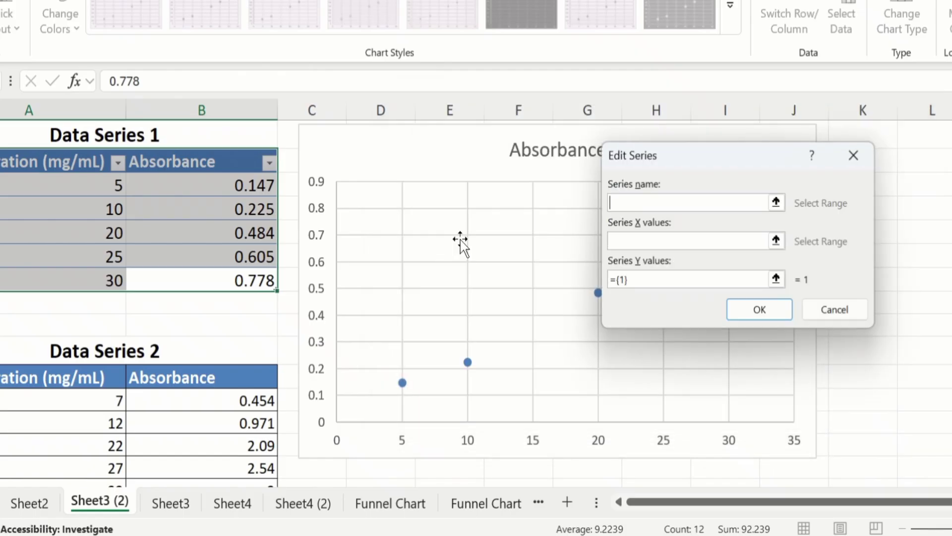
pyautogui.click(630, 201)
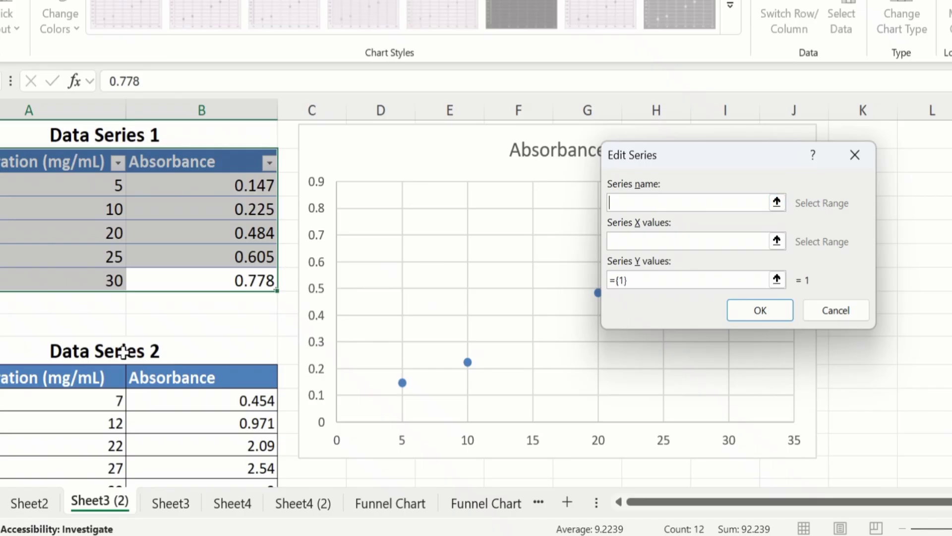
pyautogui.click(123, 351)
# Set the new series' X values to A12:A16 and Y values to B12:B16, and apply the data source changes.
pyautogui.click(625, 242)
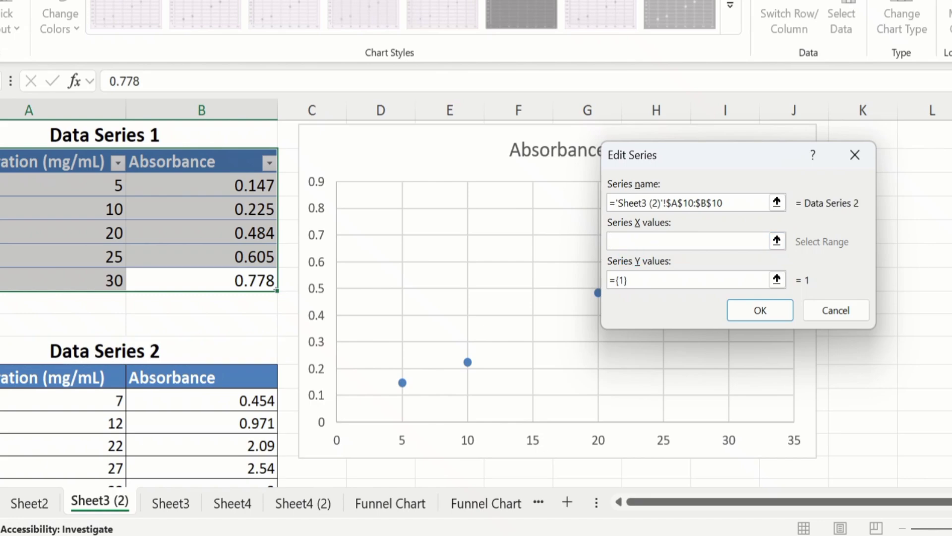
pyautogui.scroll(-1, 476, 297)
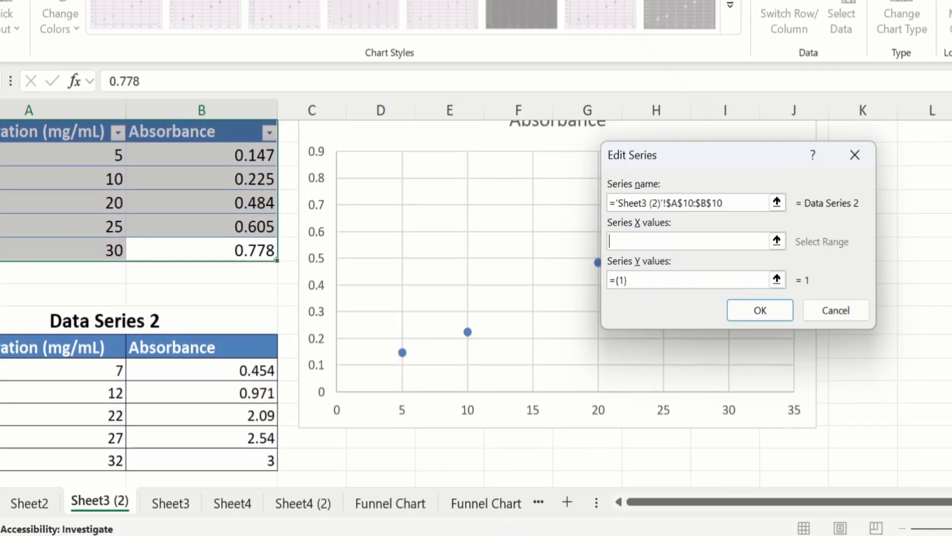
pyautogui.click(90, 369)
pyautogui.moveTo(90, 370); pyautogui.dragTo(90, 451)
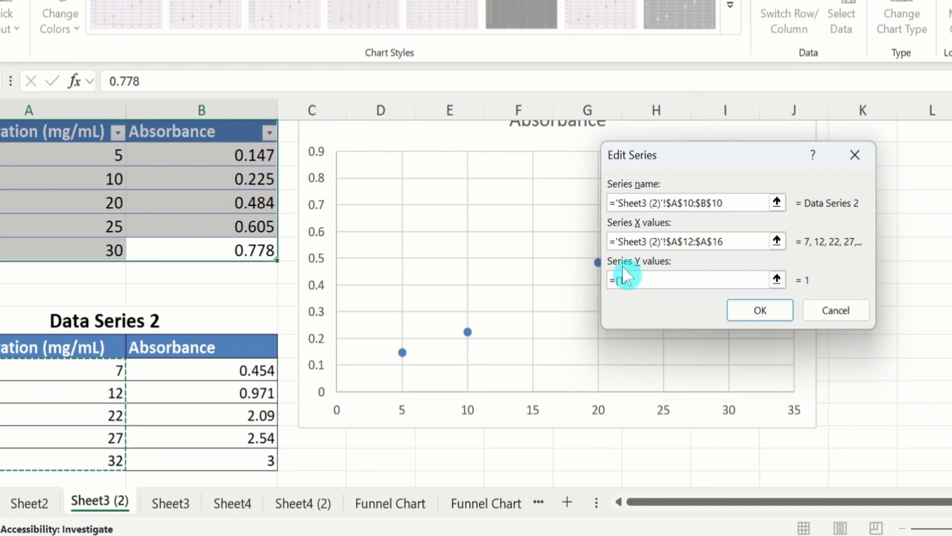
pyautogui.click(639, 280)
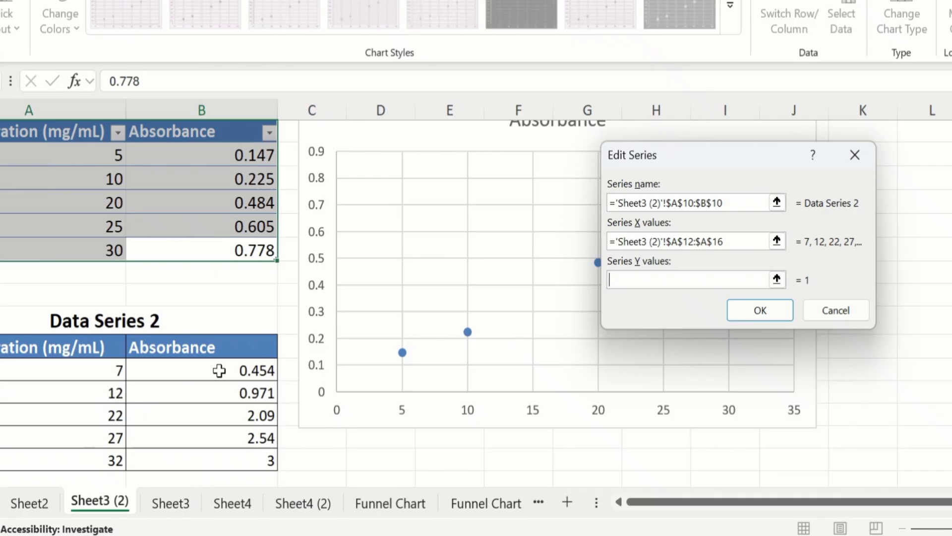
pyautogui.moveTo(220, 371); pyautogui.dragTo(216, 455)
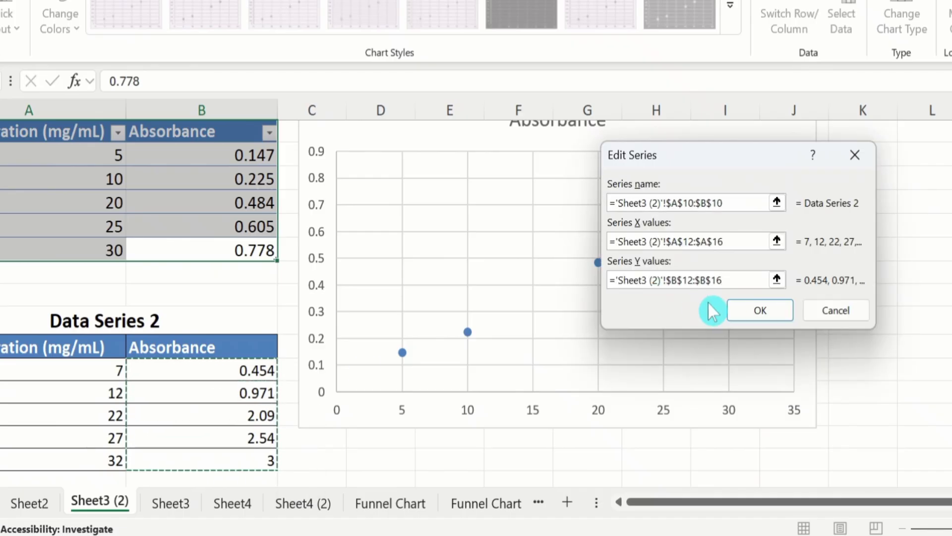
pyautogui.click(757, 307)
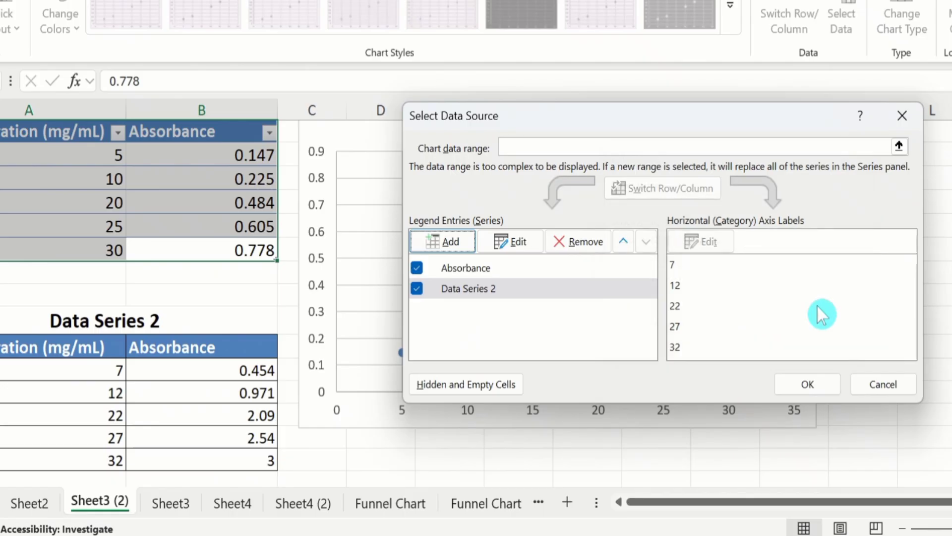
pyautogui.click(821, 387)
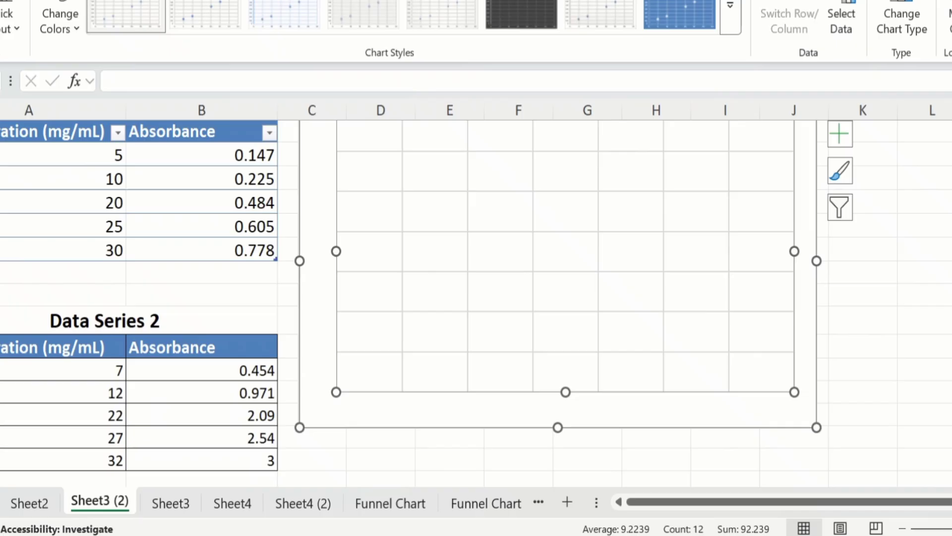
pyautogui.scroll(1, 476, 297)
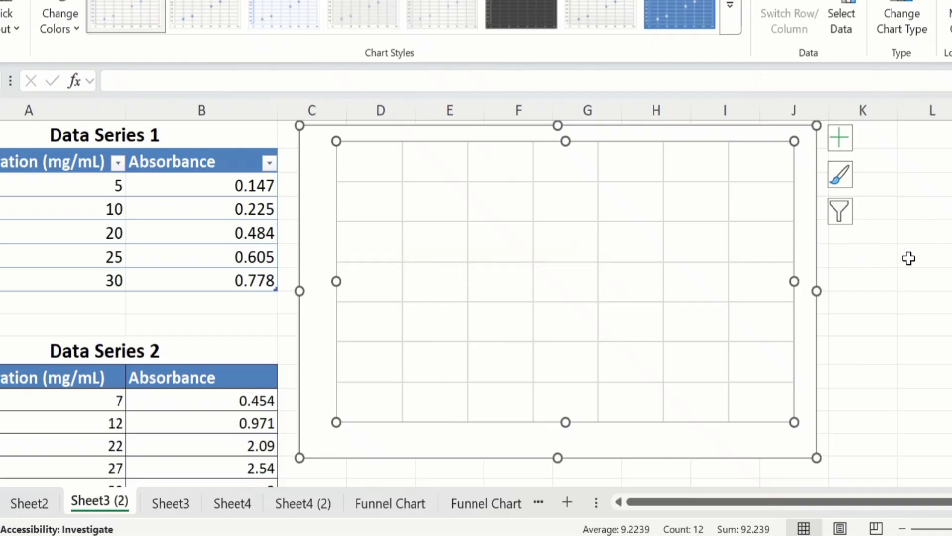
pyautogui.hotkey('ctrl', 'z')
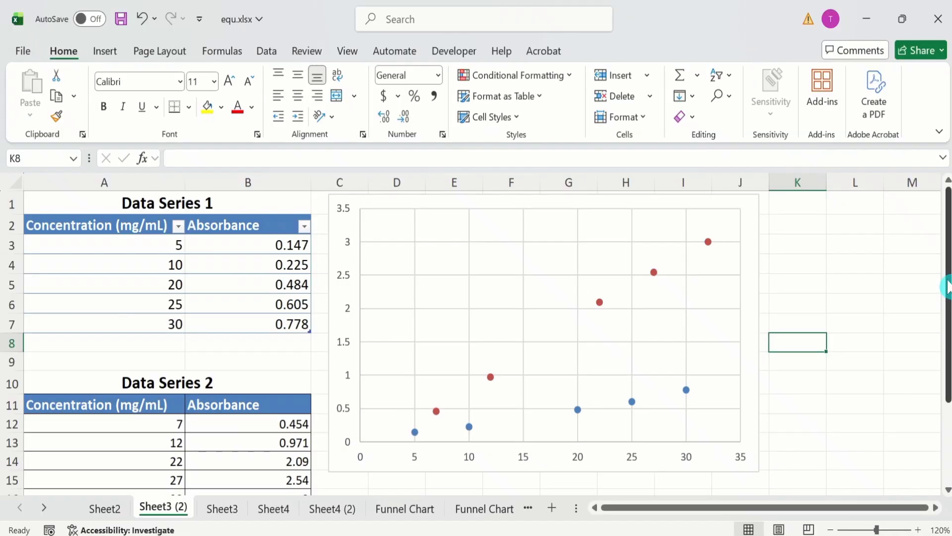
pyautogui.moveTo(949, 286); pyautogui.dragTo(950, 260)
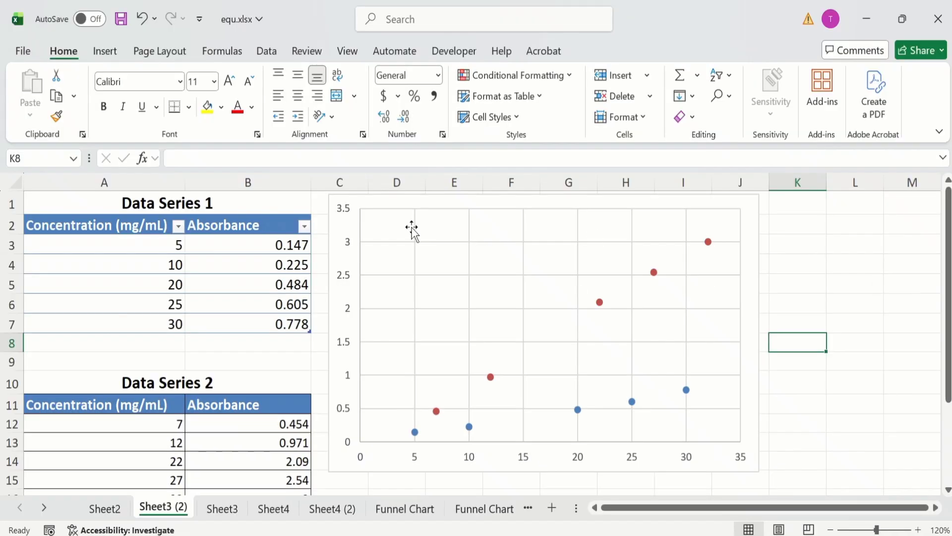
# Add axis titles and a chart title to the scatter chart and remove its gridlines.
pyautogui.click(374, 230)
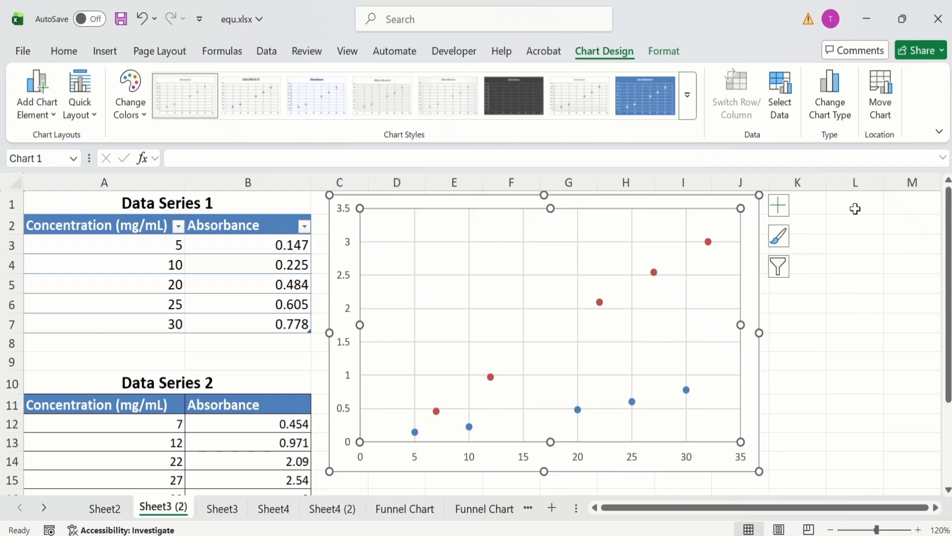
pyautogui.click(778, 205)
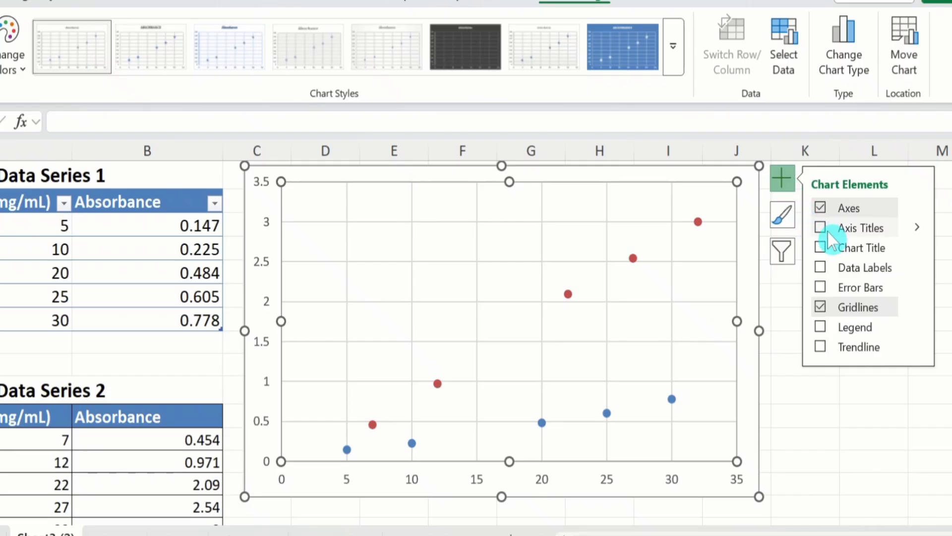
pyautogui.click(810, 247)
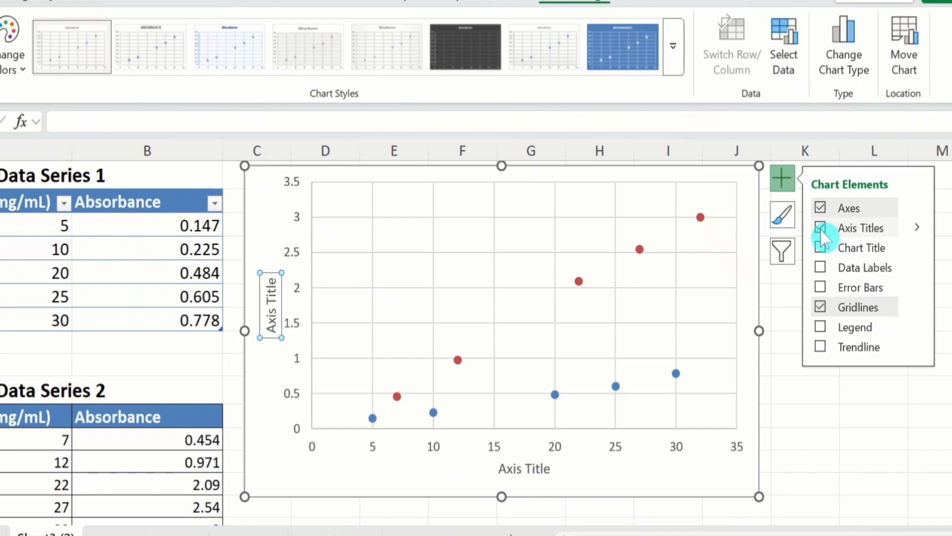
pyautogui.click(821, 308)
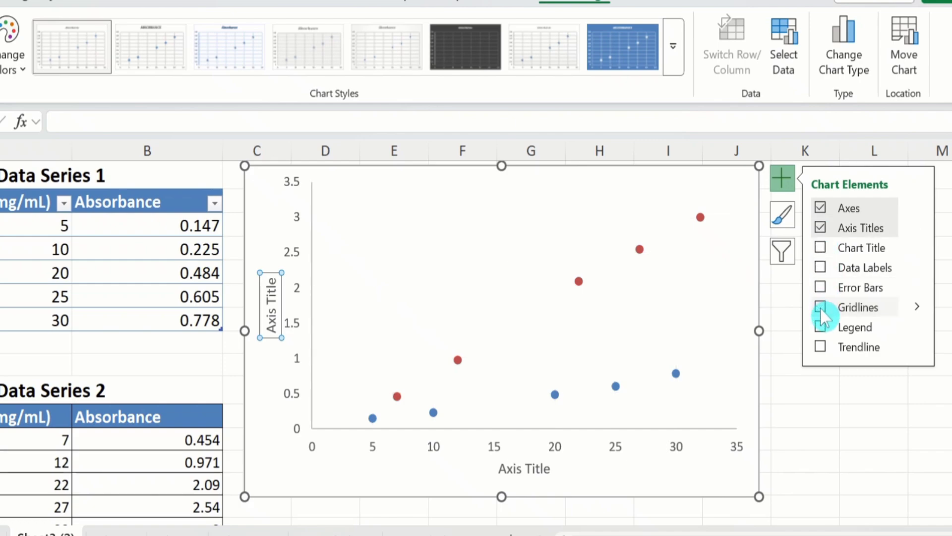
pyautogui.click(823, 249)
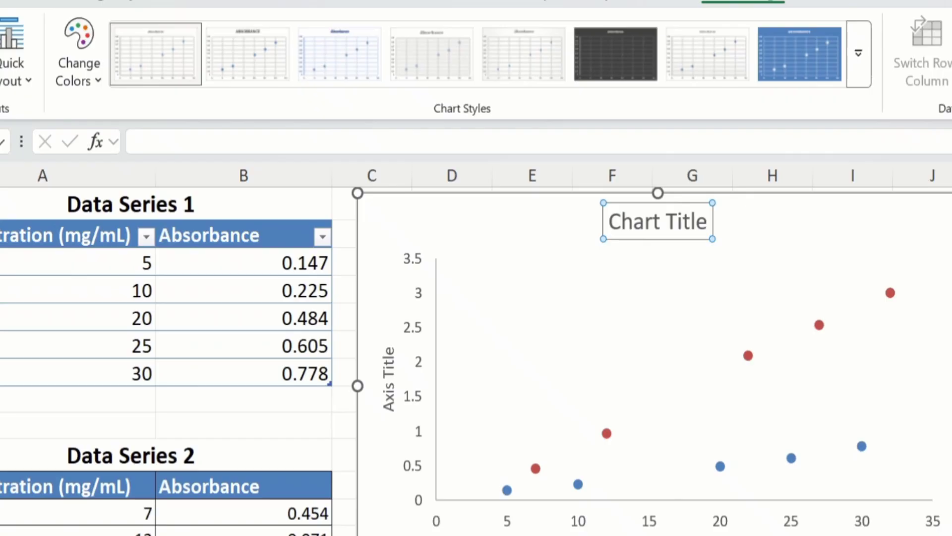
pyautogui.click(948, 317)
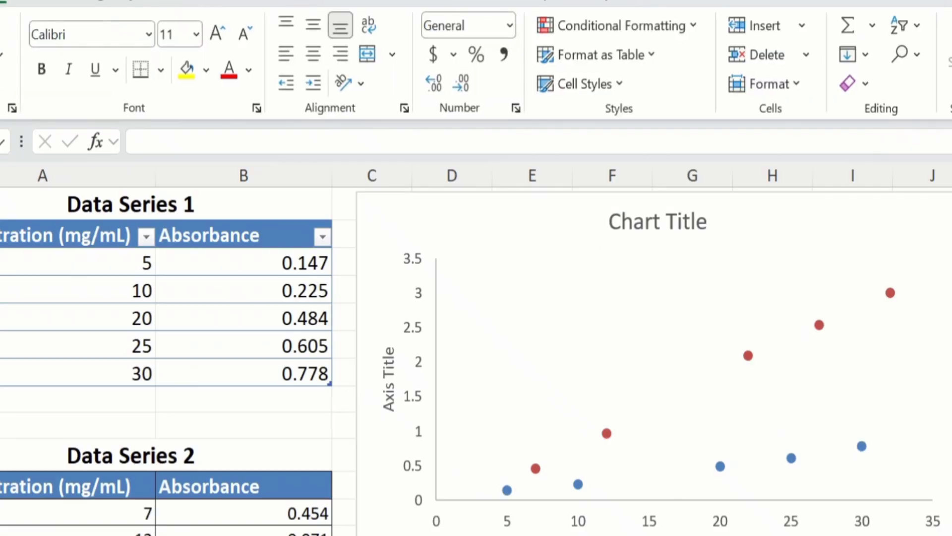
# Change the chart title text to "Comparison of Absorbance".
pyautogui.click(643, 225)
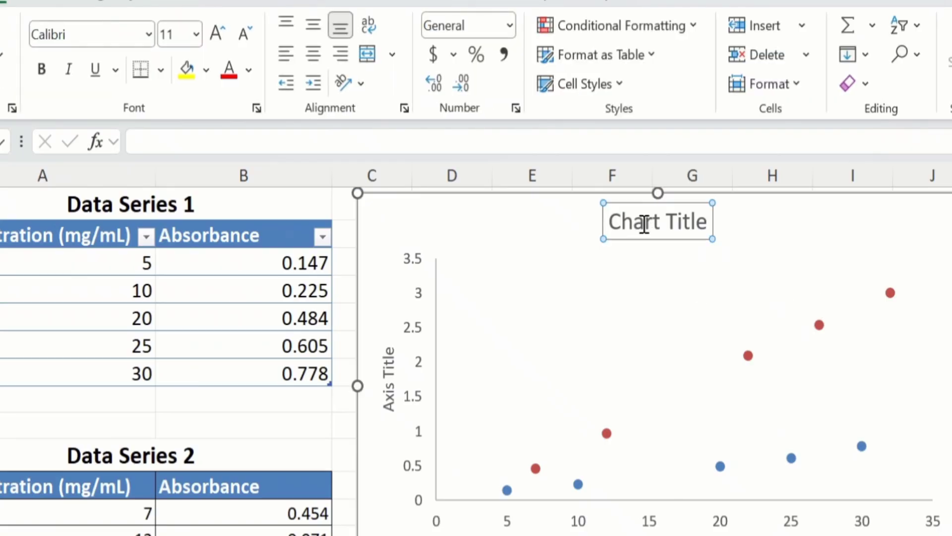
pyautogui.click(181, 142)
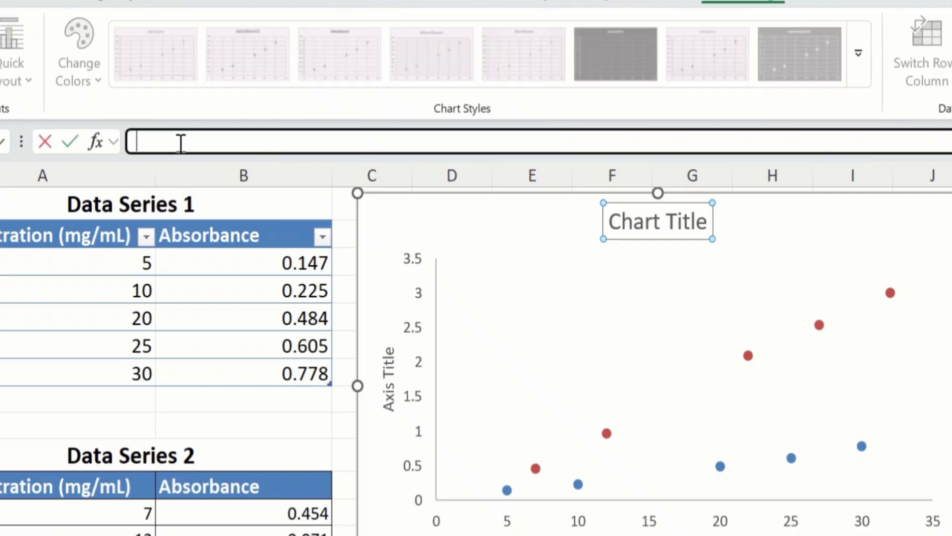
pyautogui.write('Compa')
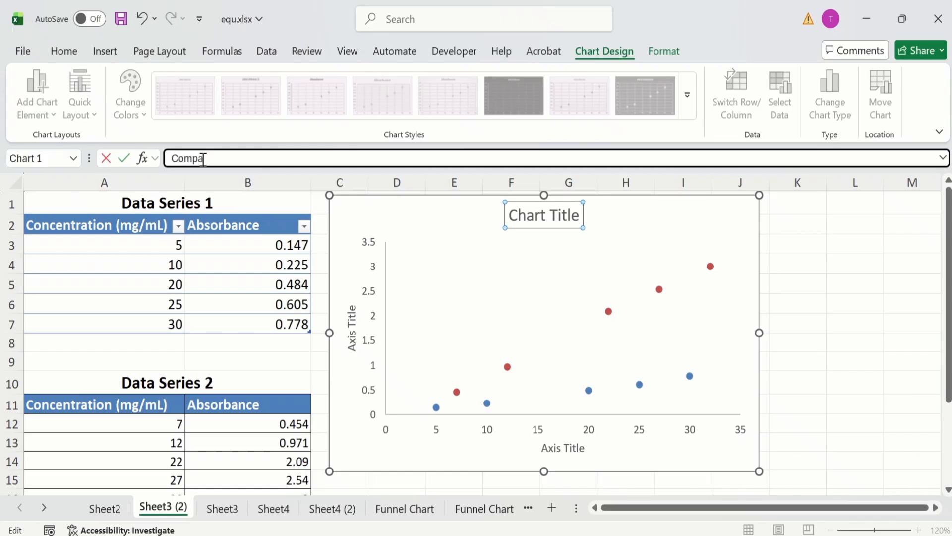
pyautogui.write('rison of Absorbance')
pyautogui.press('Return')
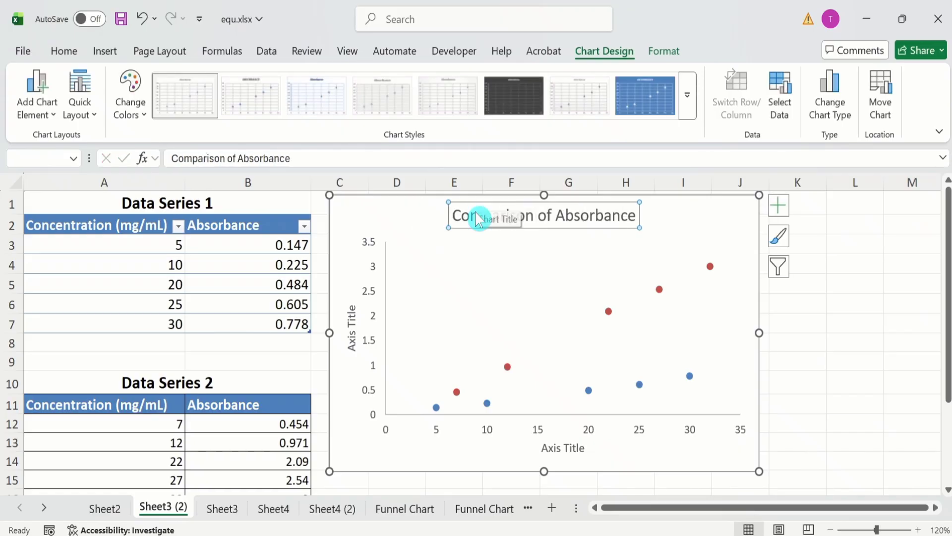
# Make the chart title bold and set its font colour to black.
pyautogui.click(67, 54)
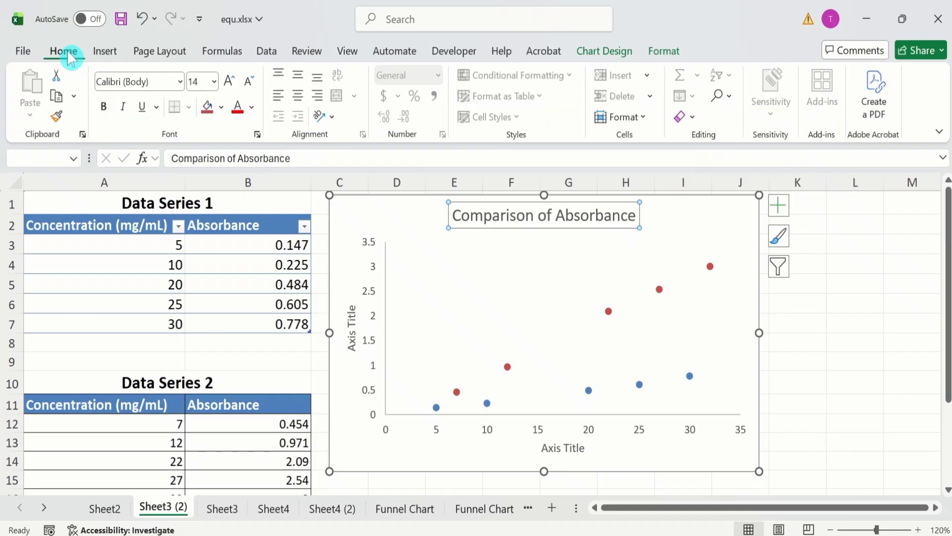
pyautogui.click(104, 110)
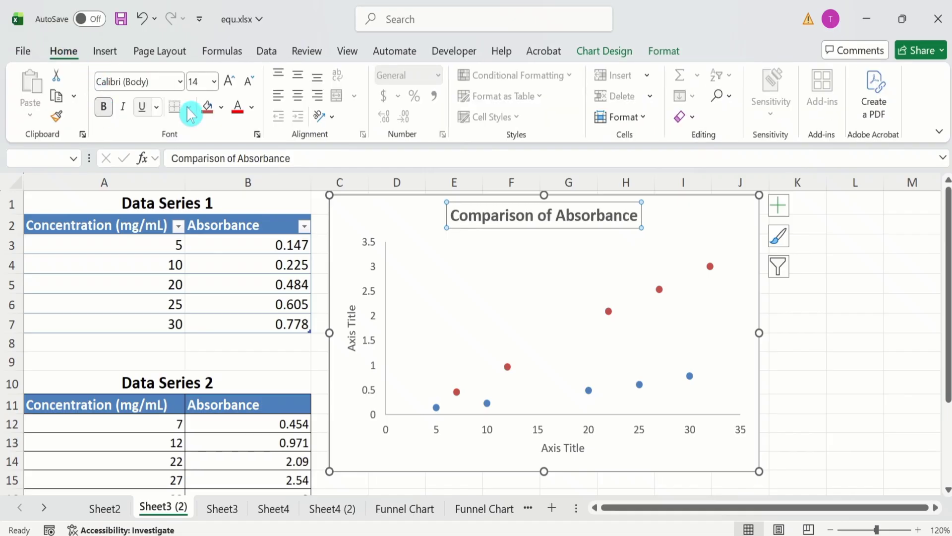
pyautogui.click(252, 108)
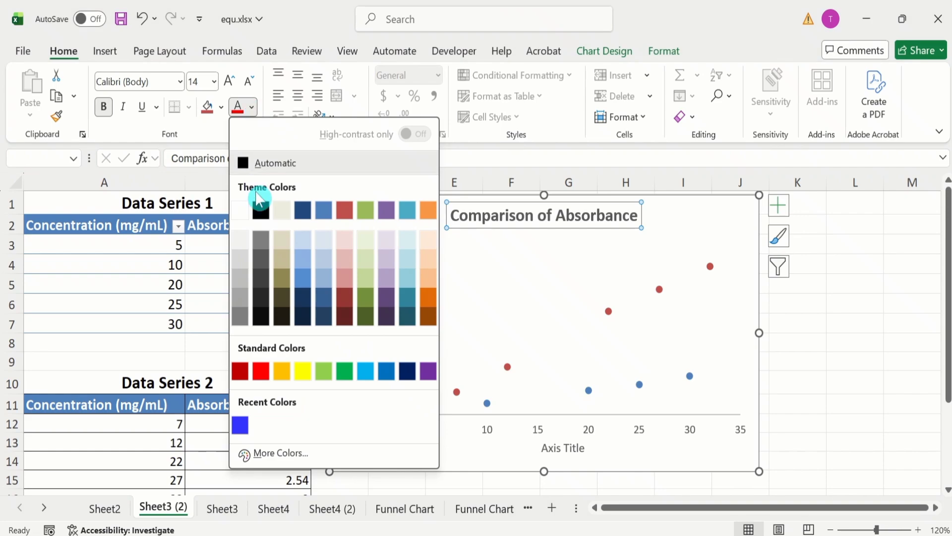
pyautogui.click(267, 212)
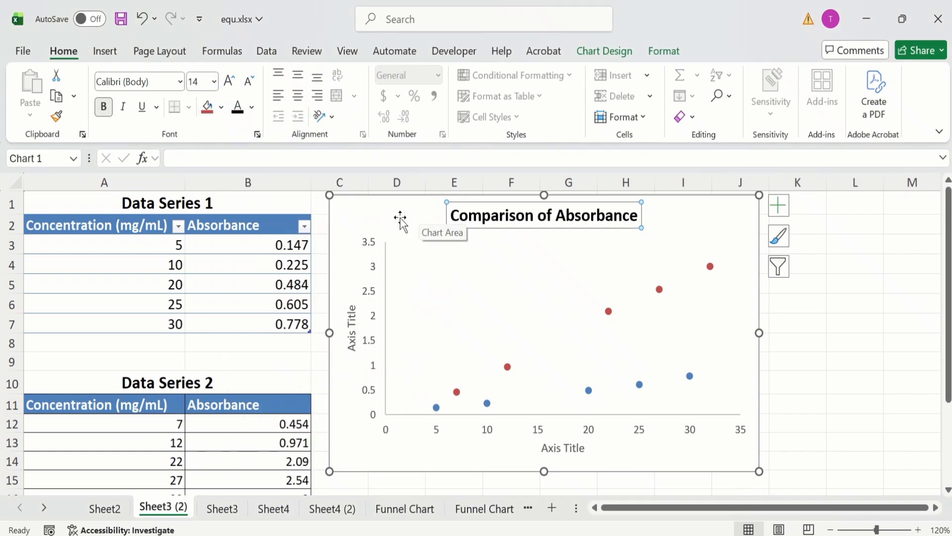
# Link the vertical axis title to the "Absorbance" header in cell B2.
pyautogui.click(351, 317)
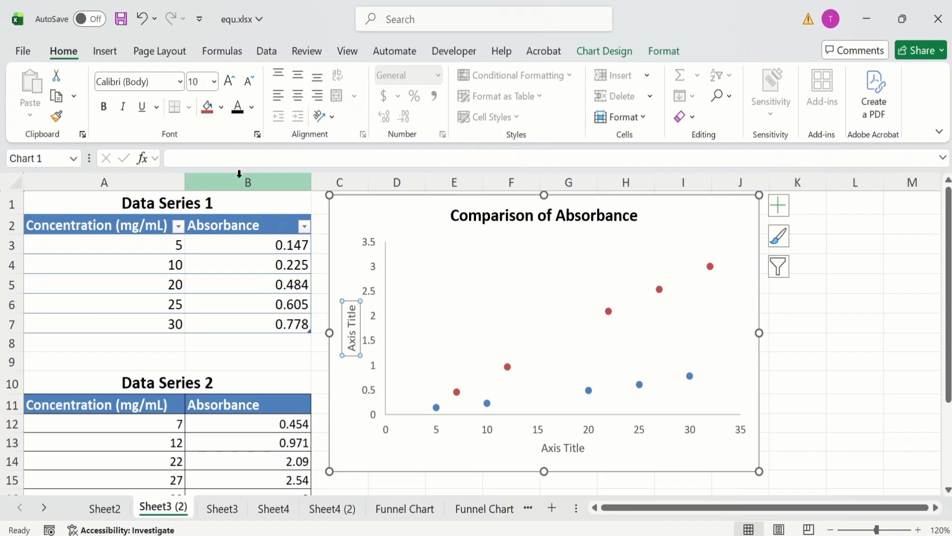
pyautogui.click(204, 158)
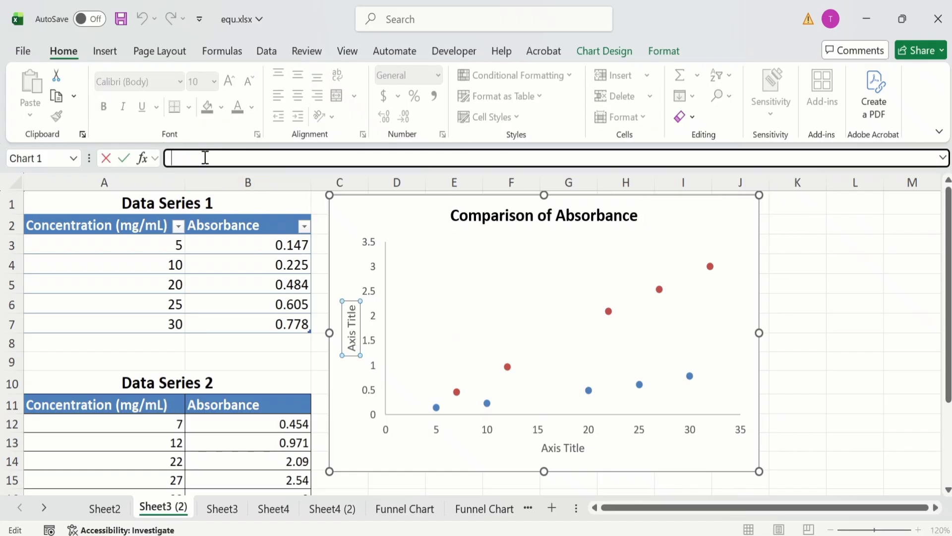
pyautogui.write('=')
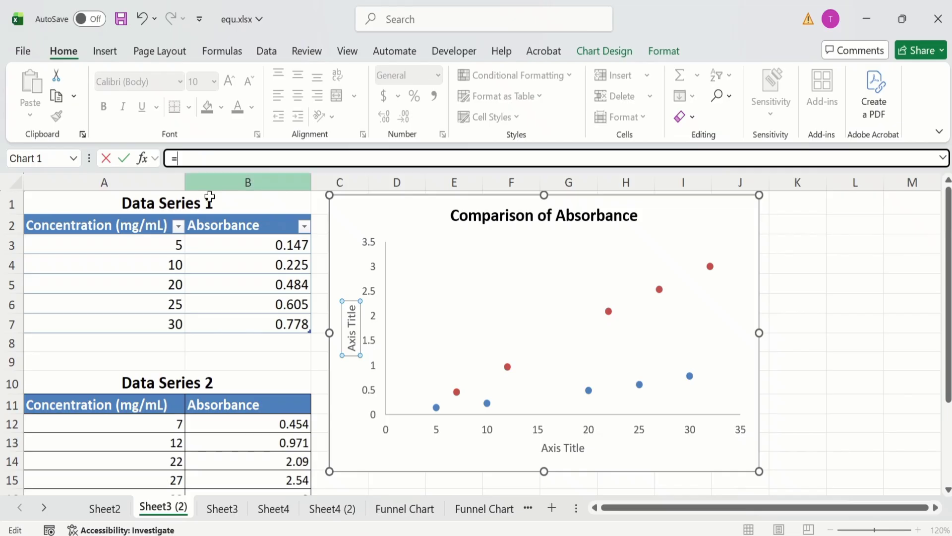
pyautogui.click(234, 229)
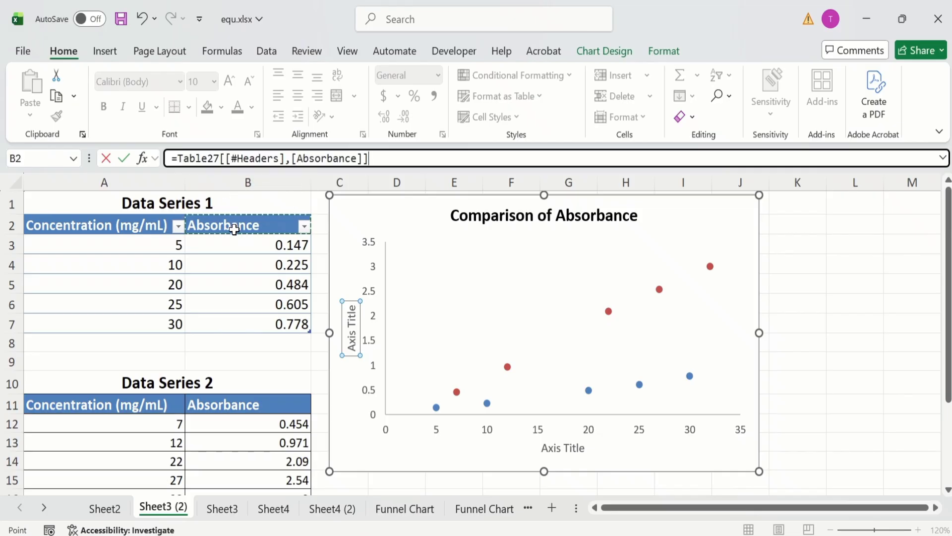
pyautogui.press('Return')
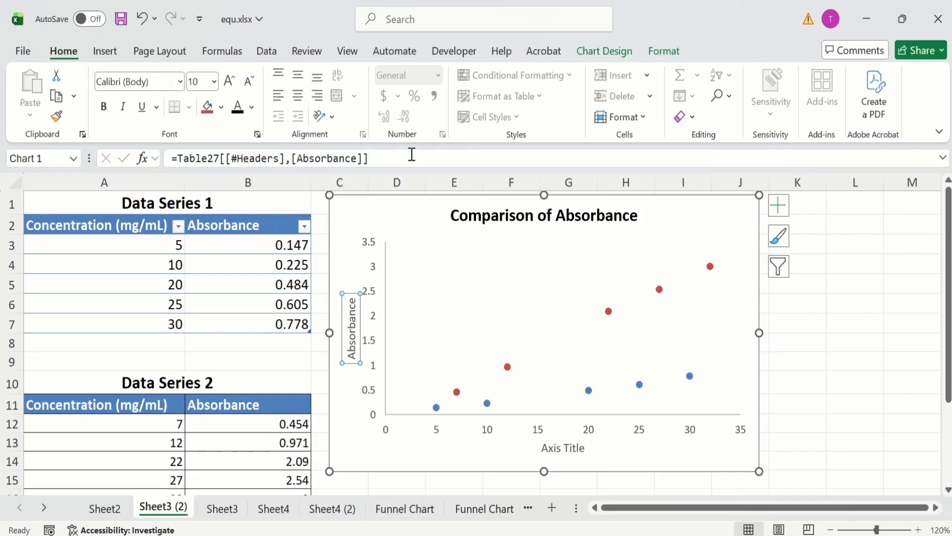
# Link the horizontal axis title to the "Concentration (mg/mL)" header in cell A2 and deselect the chart.
pyautogui.click(564, 448)
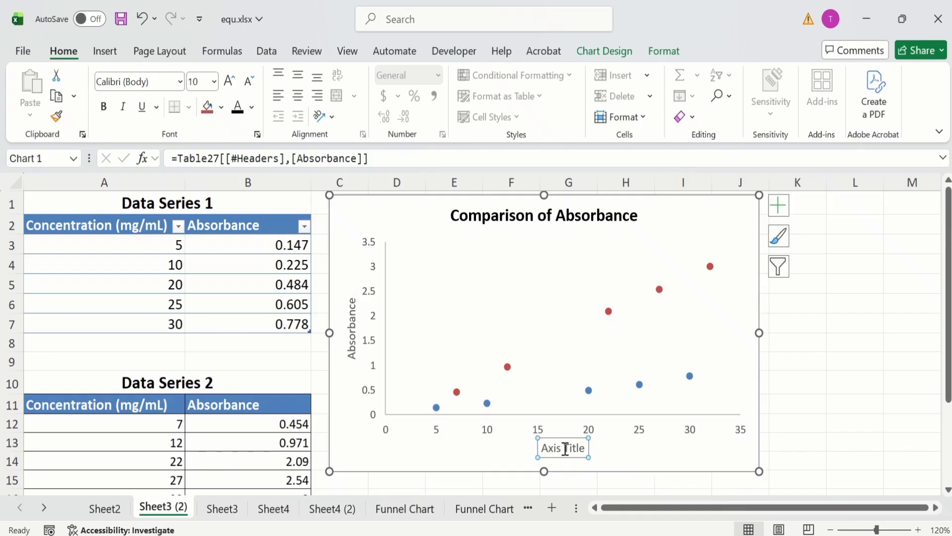
pyautogui.click(227, 158)
pyautogui.write('=')
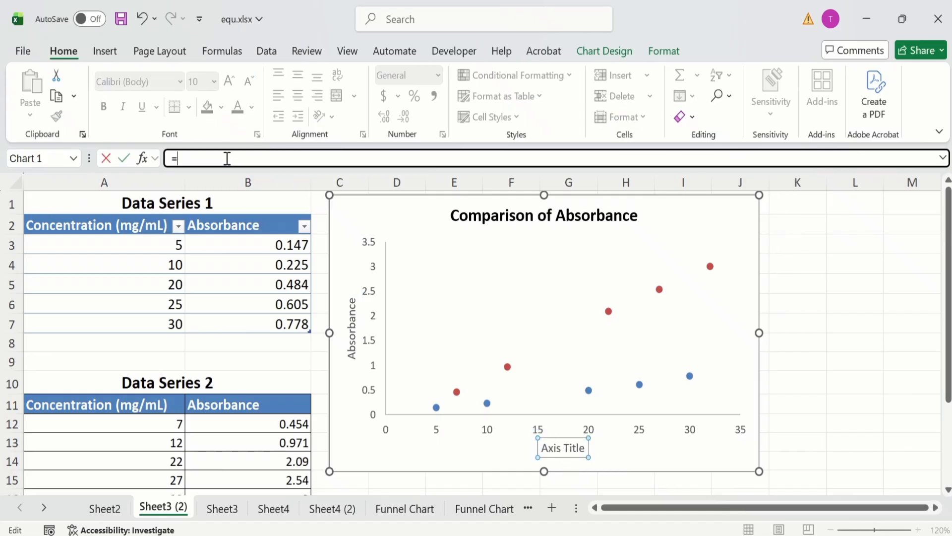
pyautogui.click(96, 226)
pyautogui.press('Return')
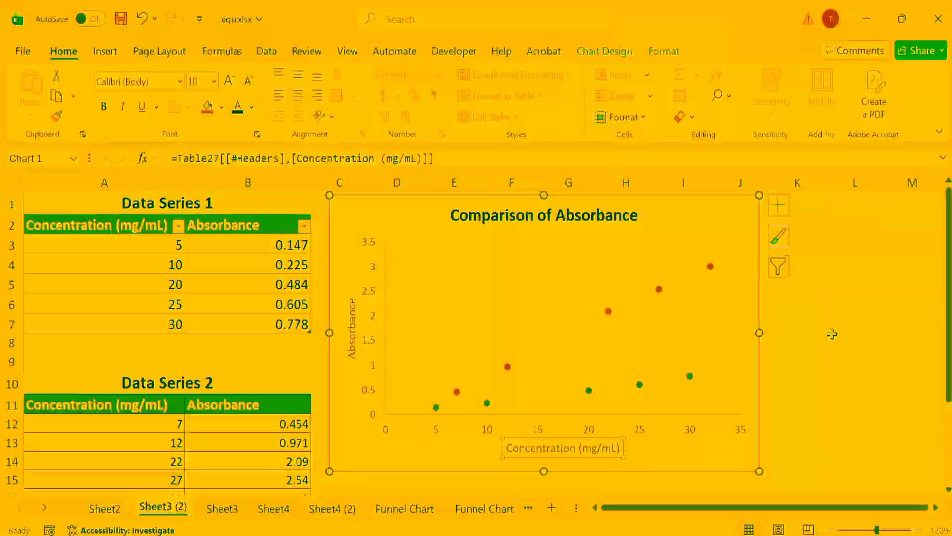
pyautogui.click(839, 333)
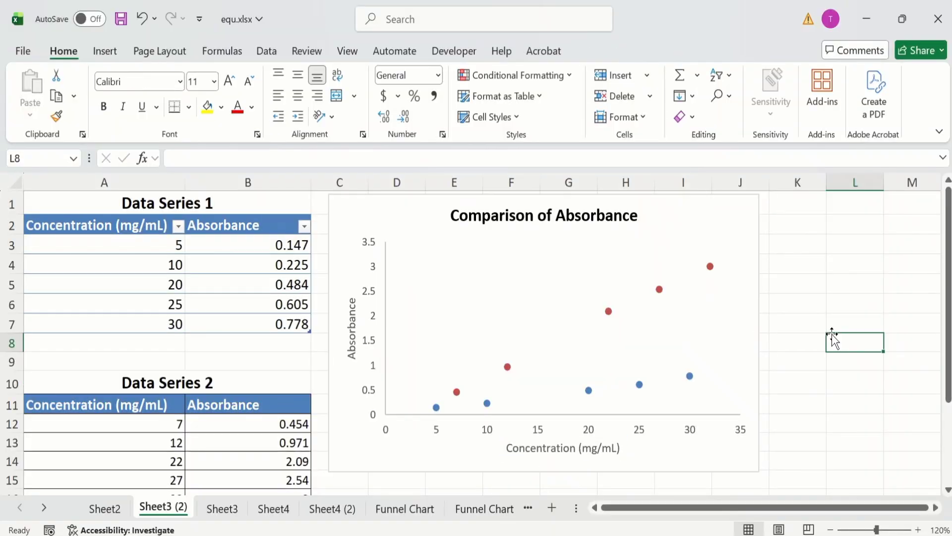
# Format the vertical axis title as bold, black text at font size 11.
pyautogui.click(353, 318)
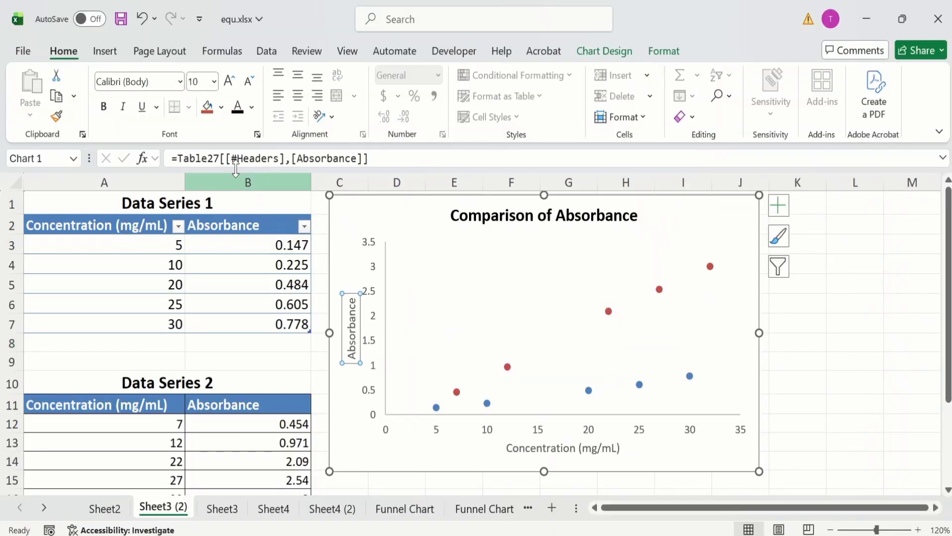
pyautogui.click(105, 110)
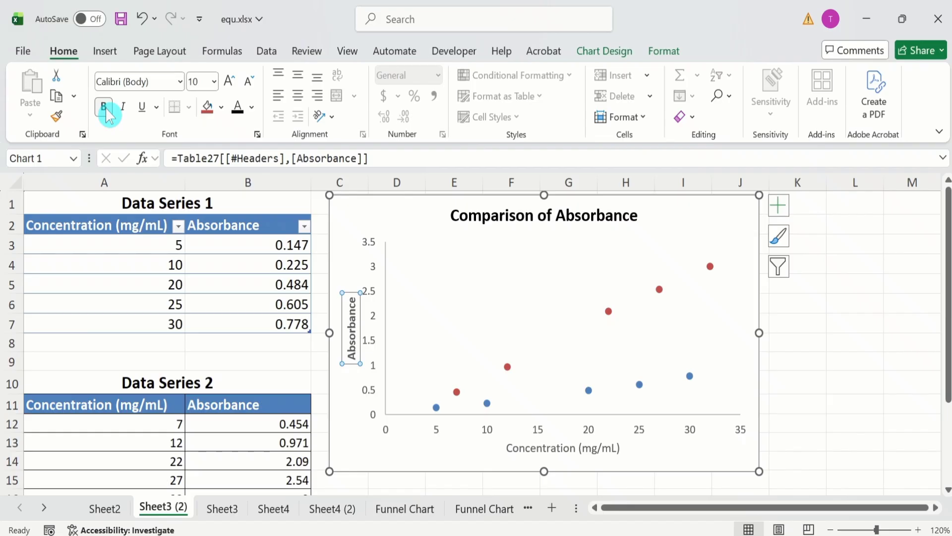
pyautogui.click(238, 113)
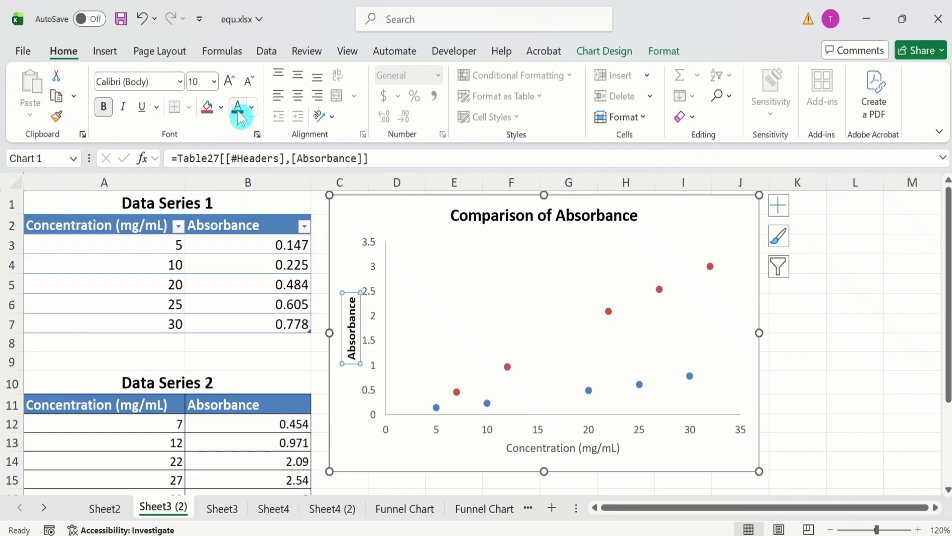
pyautogui.click(215, 83)
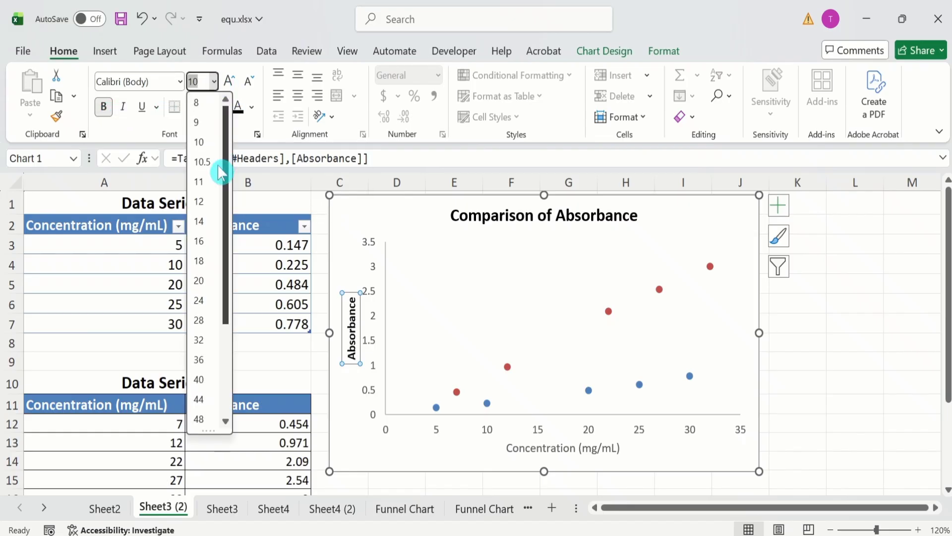
pyautogui.click(210, 185)
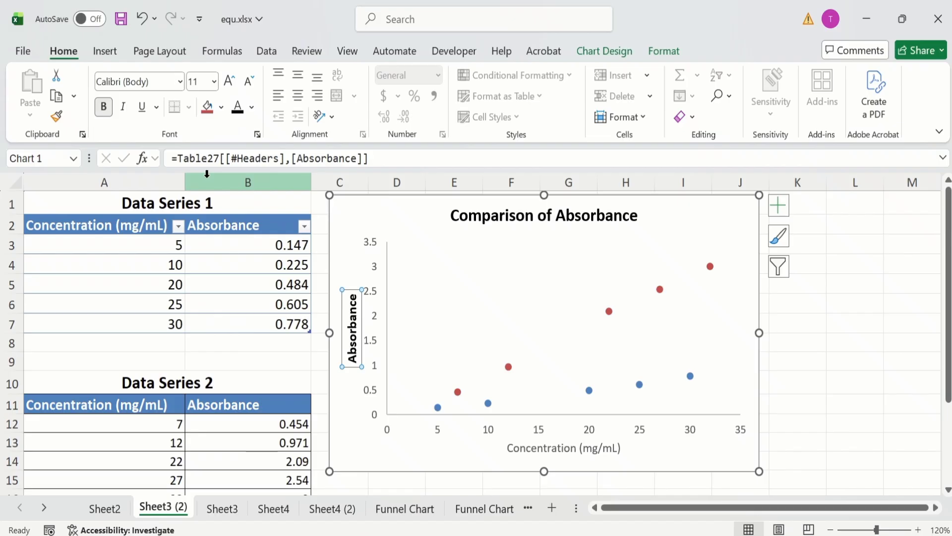
pyautogui.click(824, 326)
pyautogui.click(849, 326)
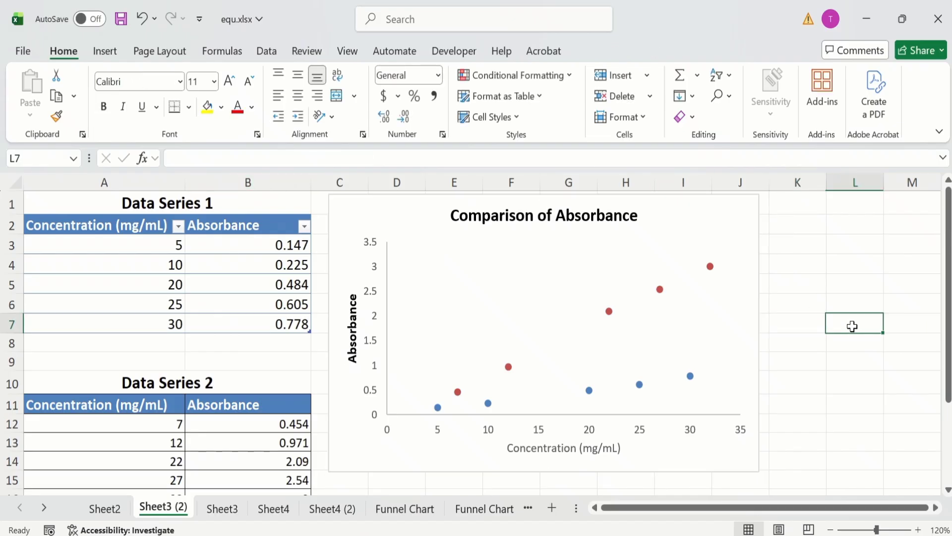
# Copy the vertical axis title's formatting onto the horizontal axis title and the number labels of both axes with Format Painter.
pyautogui.click(353, 308)
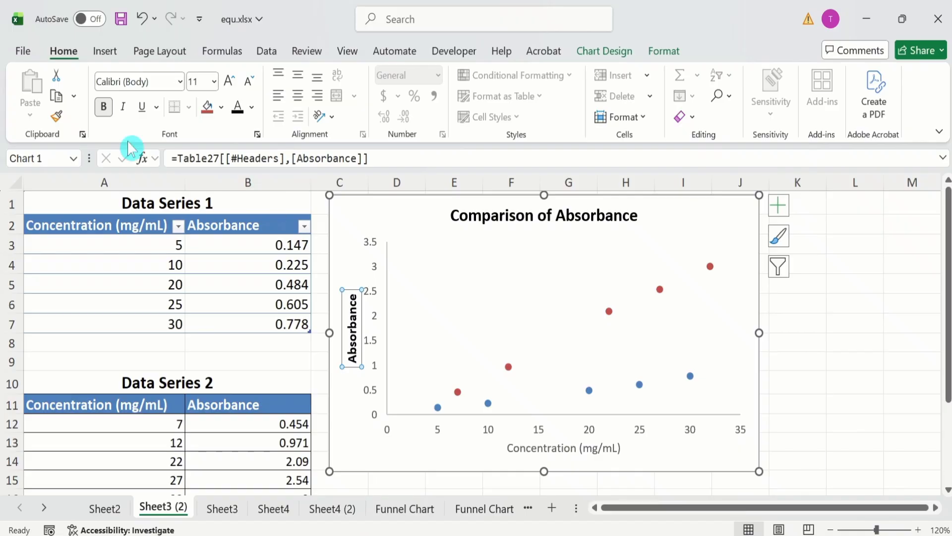
pyautogui.click(57, 117)
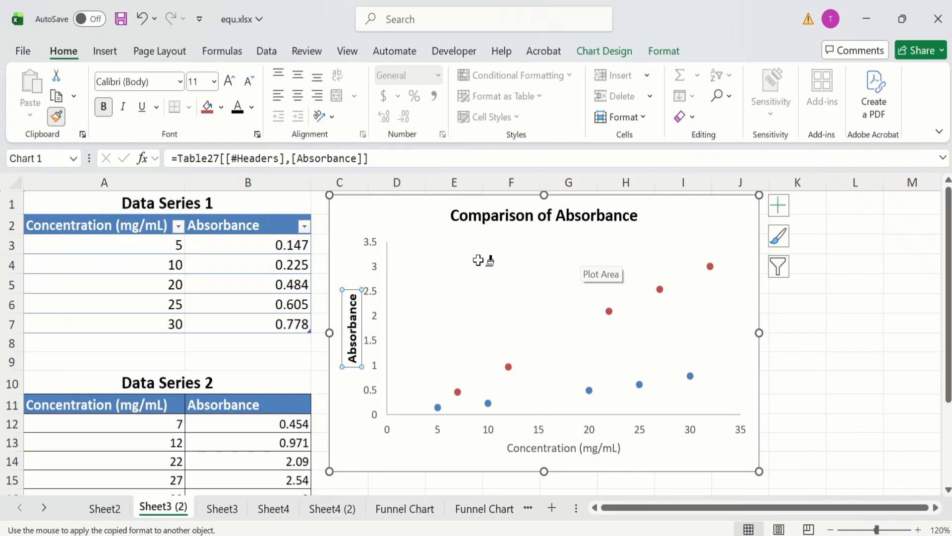
pyautogui.click(370, 245)
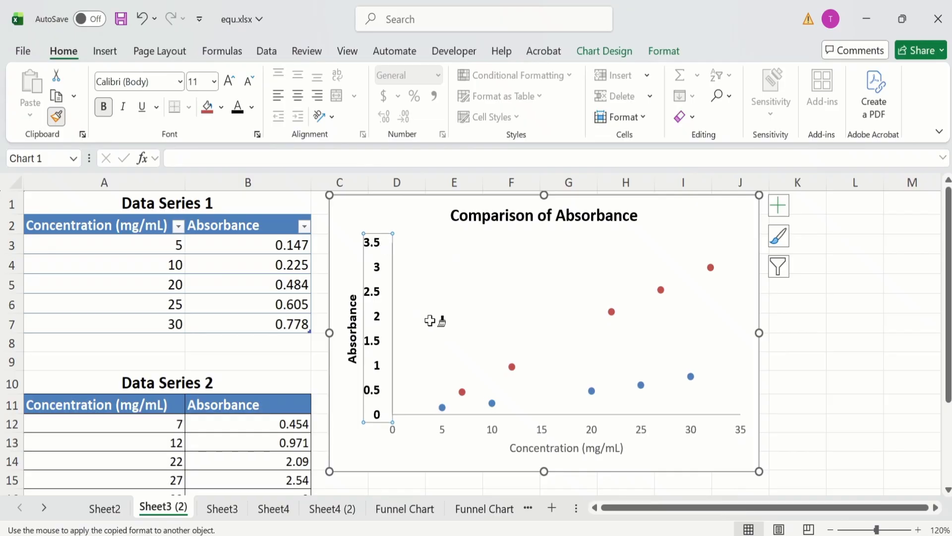
pyautogui.click(528, 449)
pyautogui.click(477, 428)
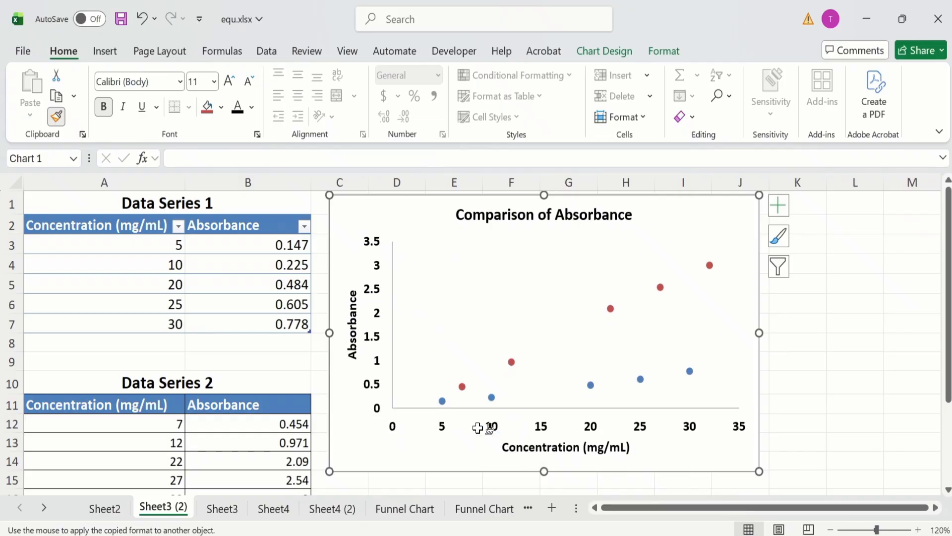
pyautogui.click(57, 118)
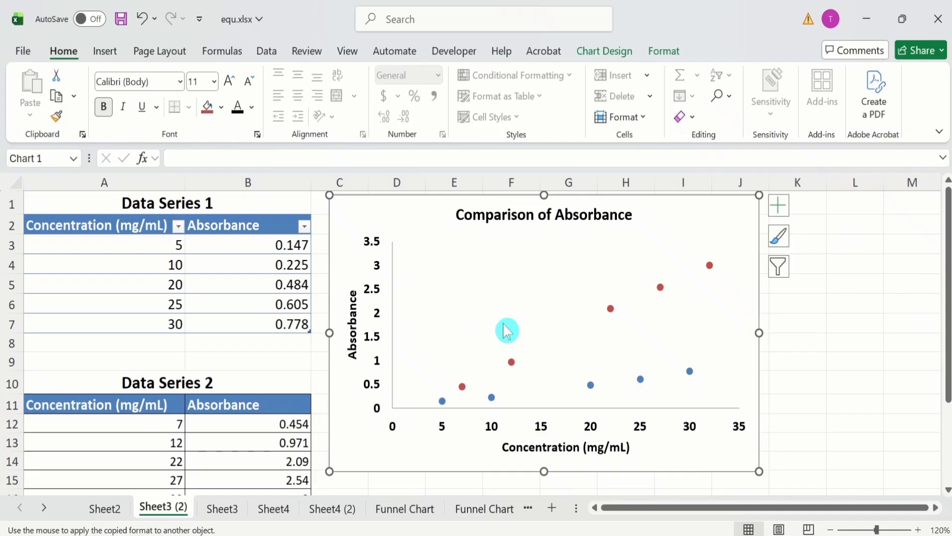
# Add a legend to the scatter chart.
pyautogui.click(784, 206)
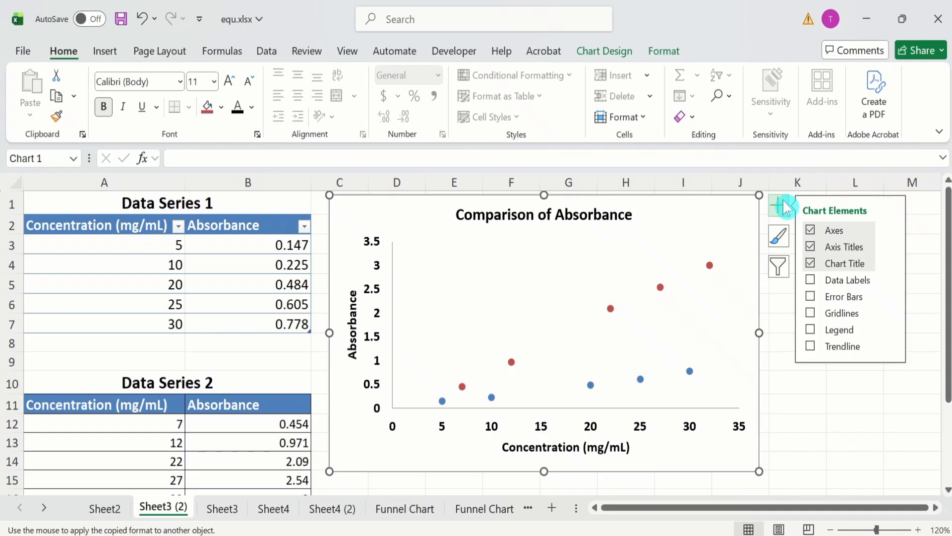
pyautogui.click(810, 330)
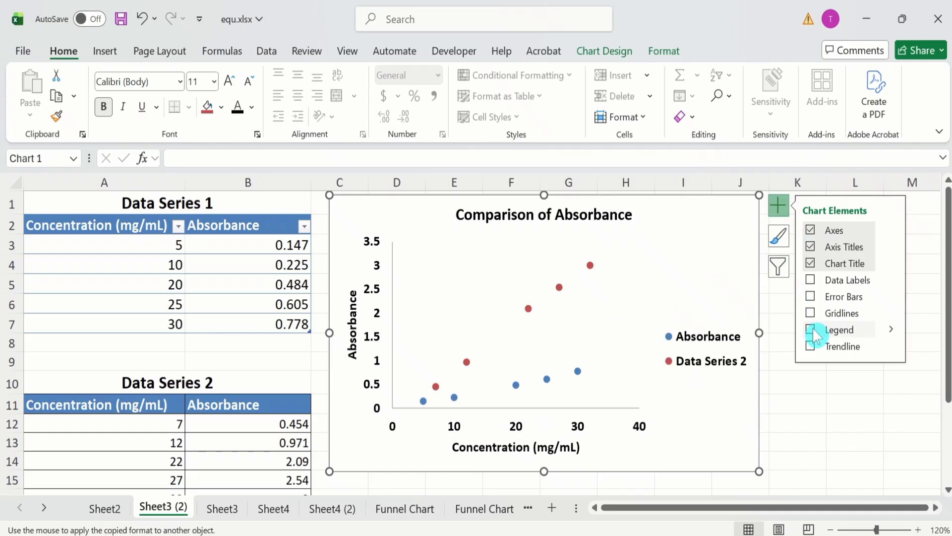
pyautogui.moveTo(658, 338); pyautogui.dragTo(674, 346)
# Move the legend into the upper-left part of the plot area and widen the plot area towards the chart's right edge.
pyautogui.click(703, 355)
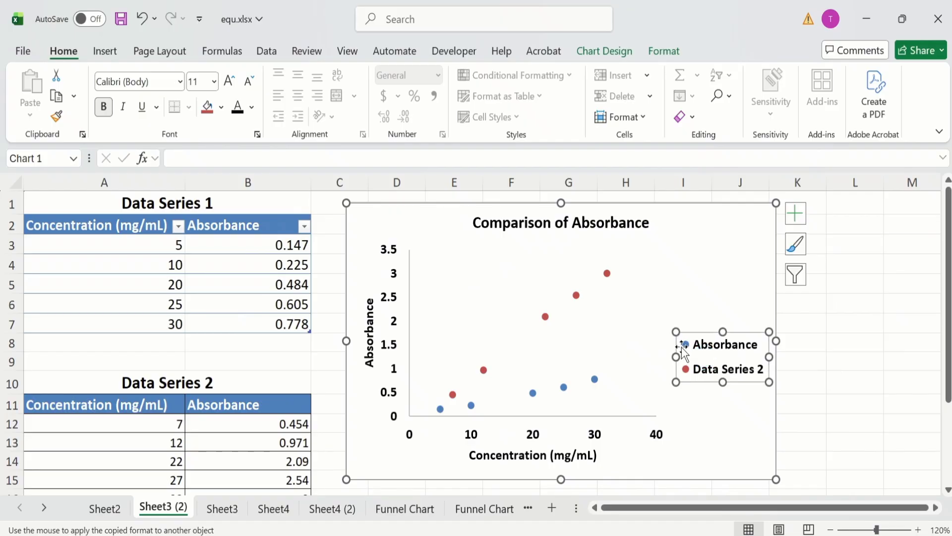
pyautogui.moveTo(675, 344); pyautogui.dragTo(567, 303)
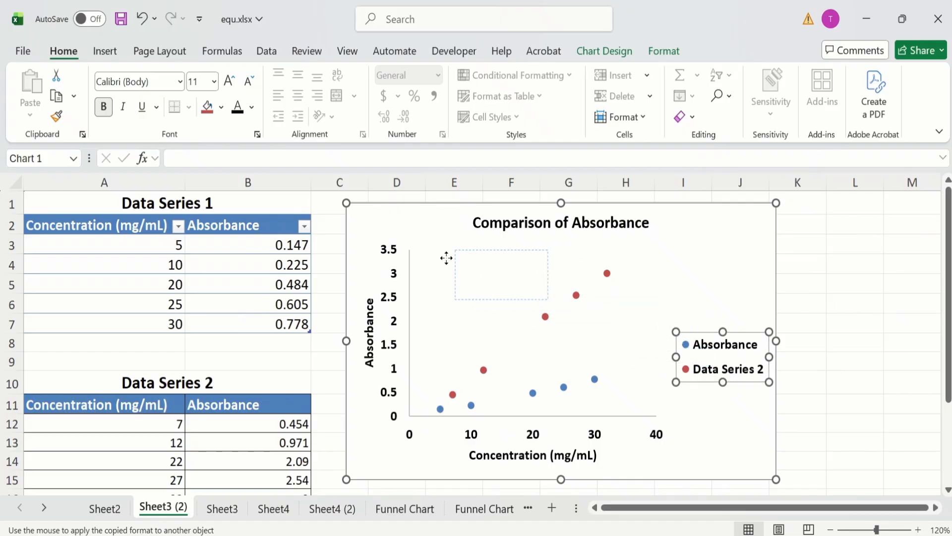
pyautogui.moveTo(447, 258); pyautogui.dragTo(441, 255)
pyautogui.click(657, 335)
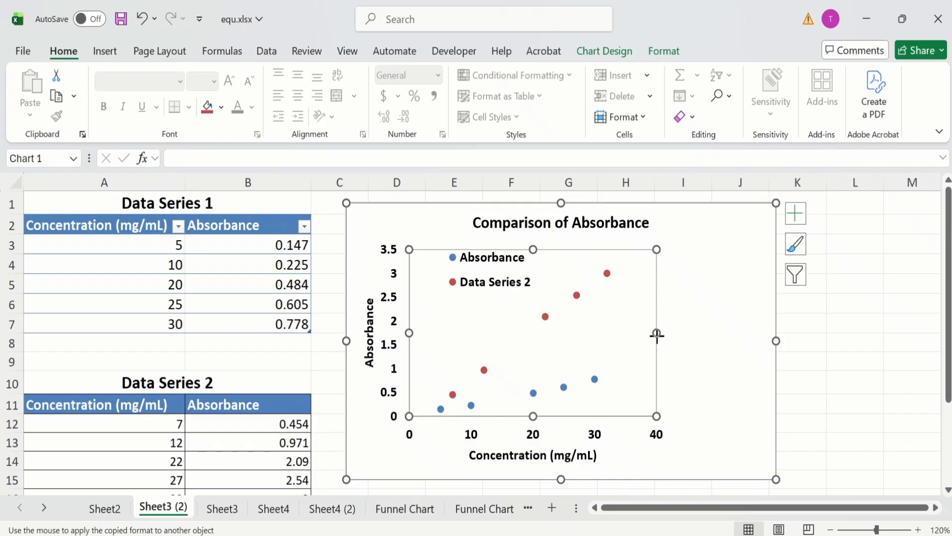
pyautogui.moveTo(657, 334); pyautogui.dragTo(745, 336)
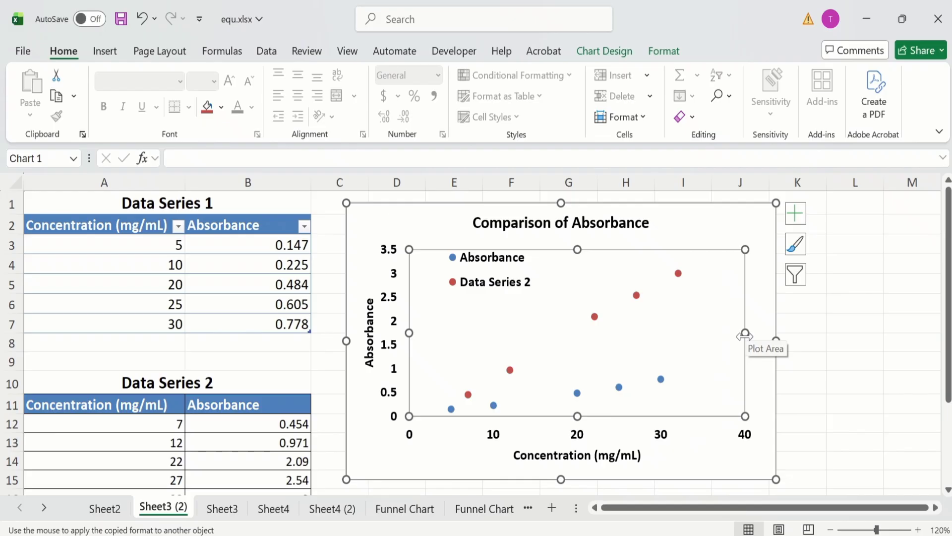
# Set the Absorbance series' name to the "Data Series 1" heading in A1:B1 and apply the data source changes.
pyautogui.rightClick(554, 338)
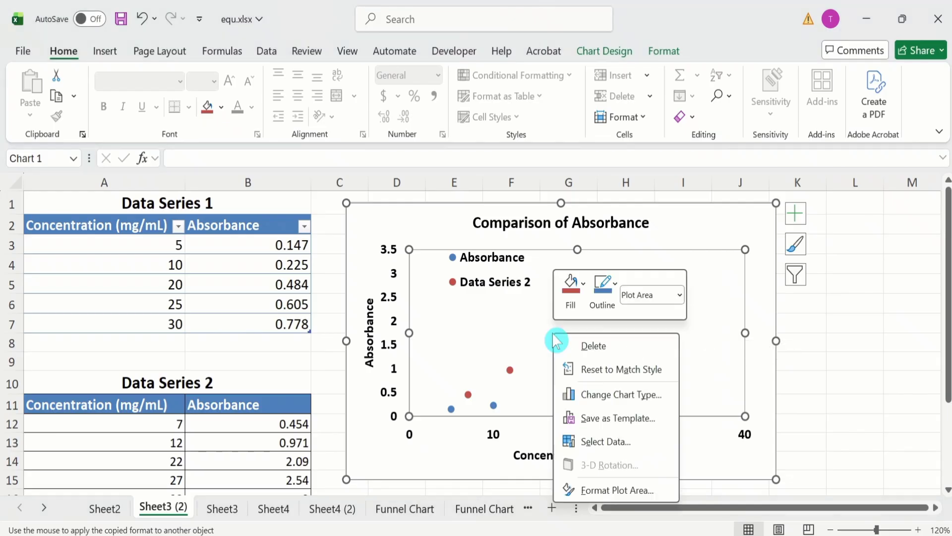
pyautogui.click(604, 442)
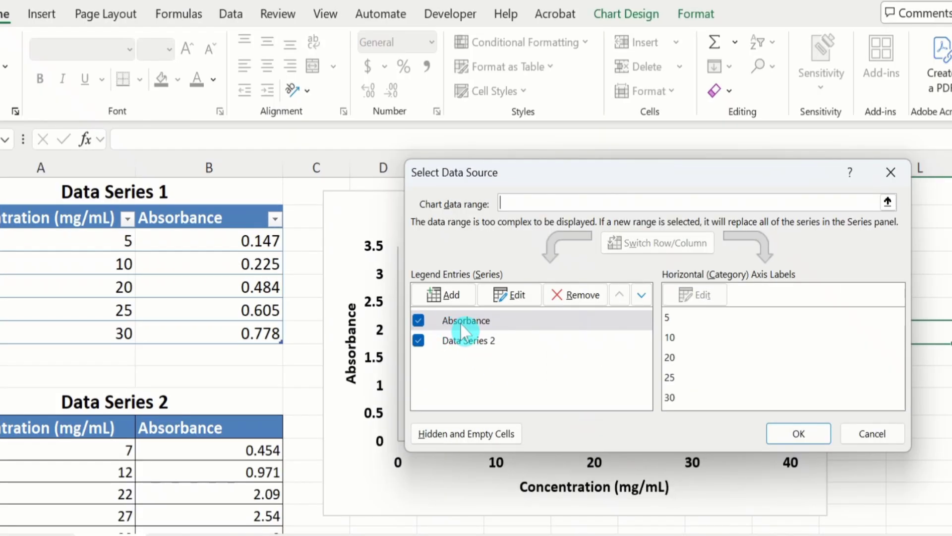
pyautogui.click(470, 313)
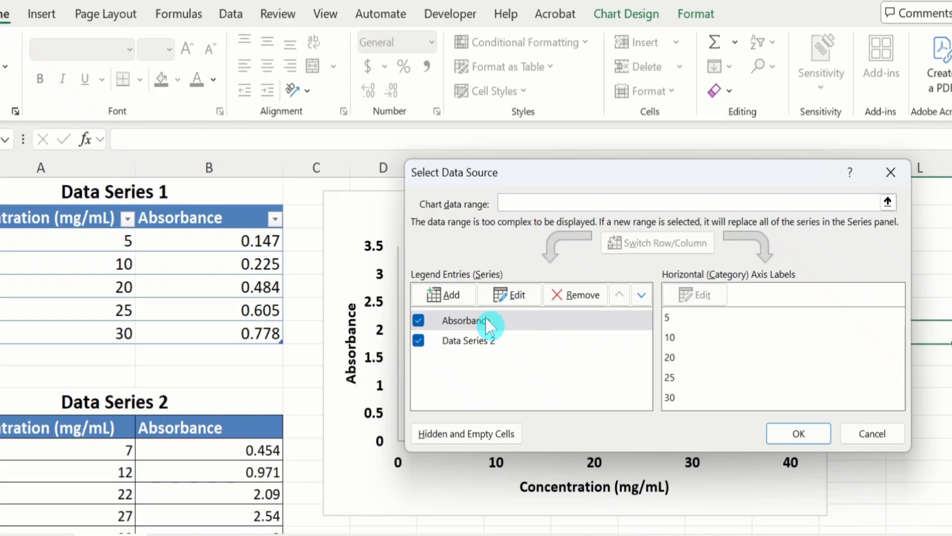
pyautogui.click(485, 320)
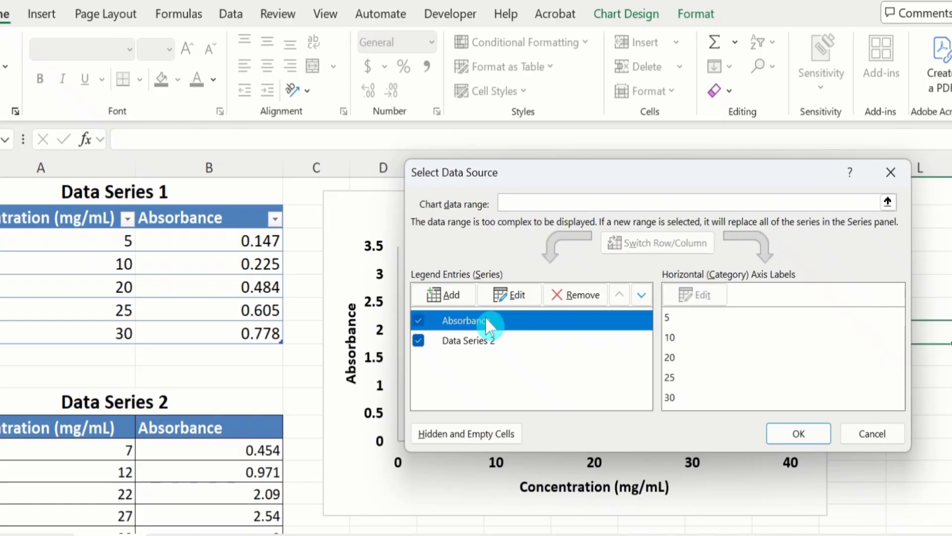
pyautogui.click(510, 295)
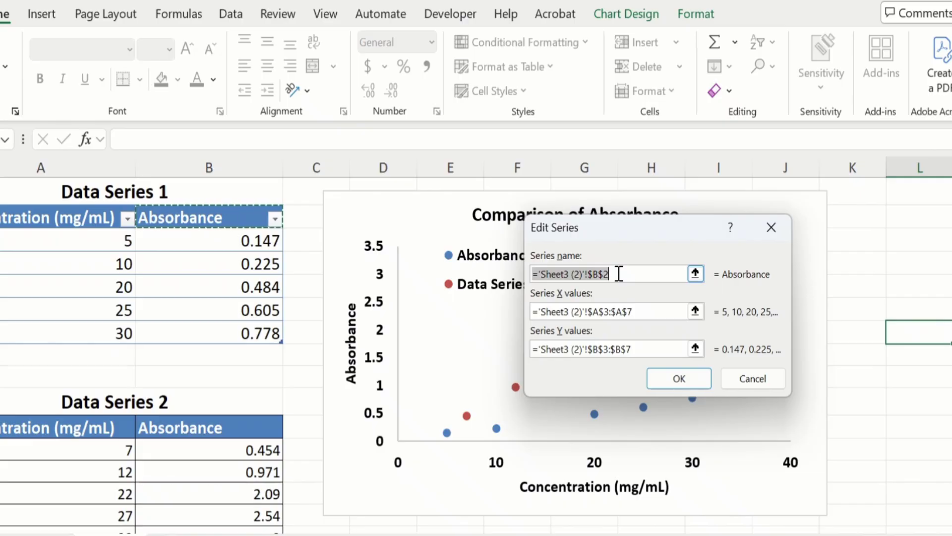
pyautogui.press('BackSpace')
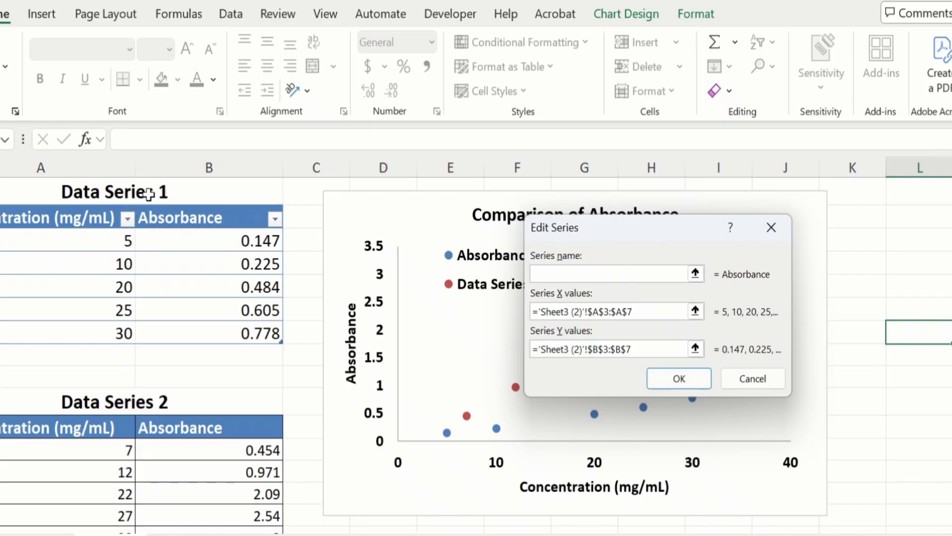
pyautogui.click(124, 192)
pyautogui.click(678, 382)
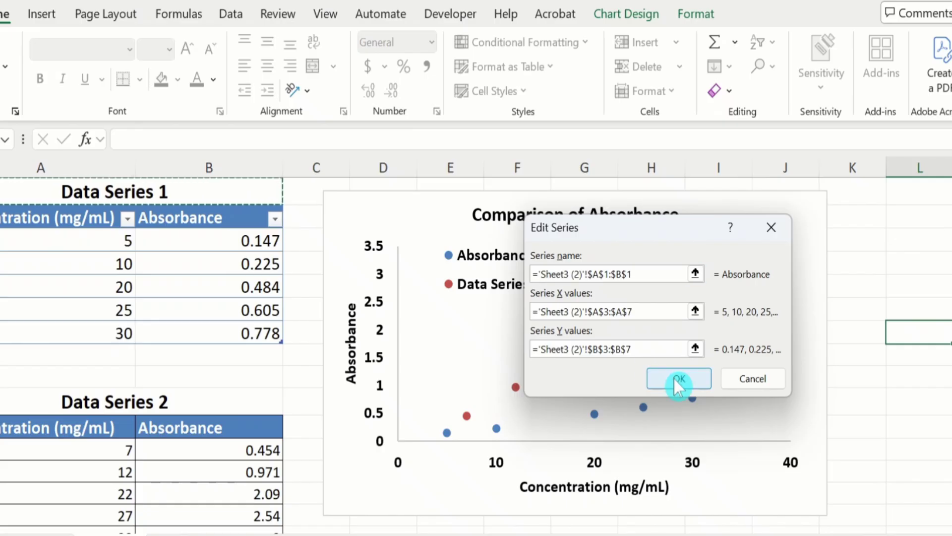
pyautogui.click(802, 436)
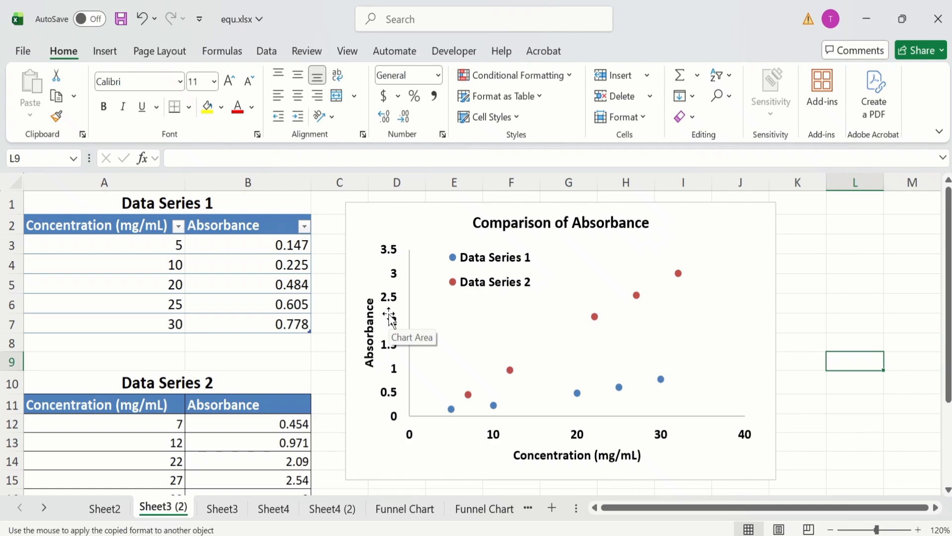
# Format the vertical axis labels with the Number category and 1 decimal place, and close the axis formatting options.
pyautogui.click(392, 256)
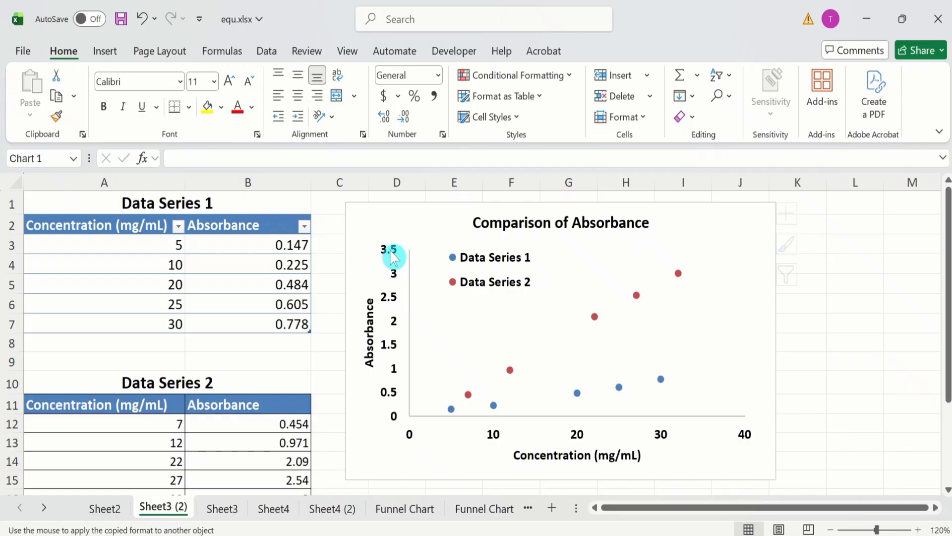
pyautogui.rightClick(393, 257)
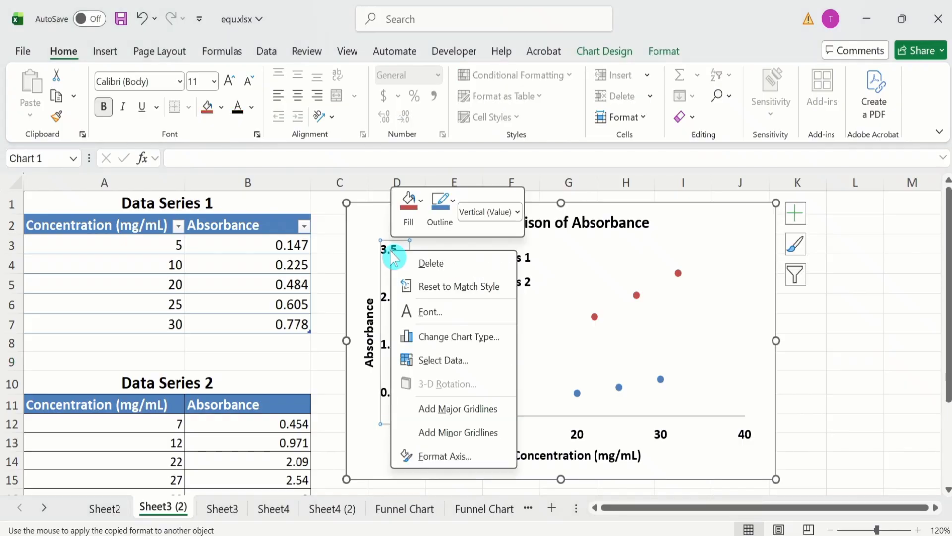
pyautogui.click(447, 458)
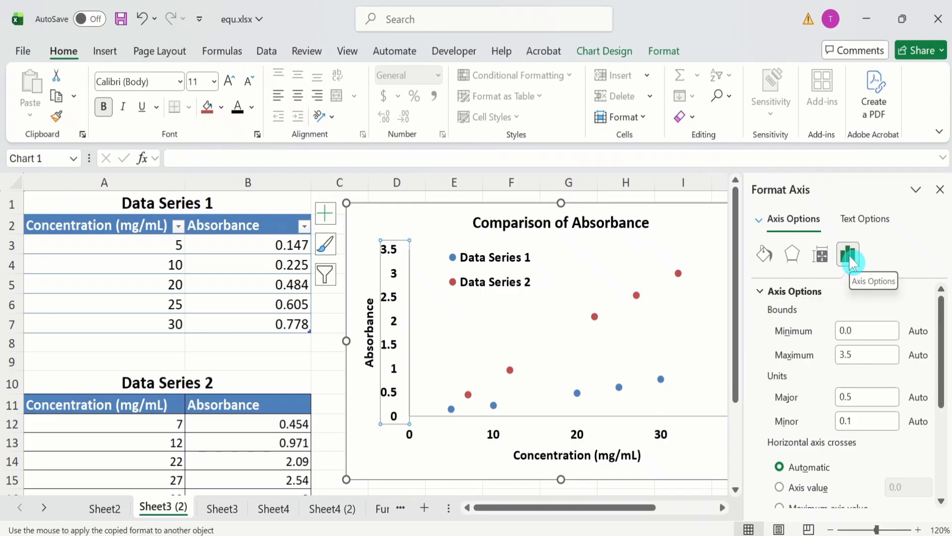
pyautogui.moveTo(945, 313); pyautogui.dragTo(944, 420)
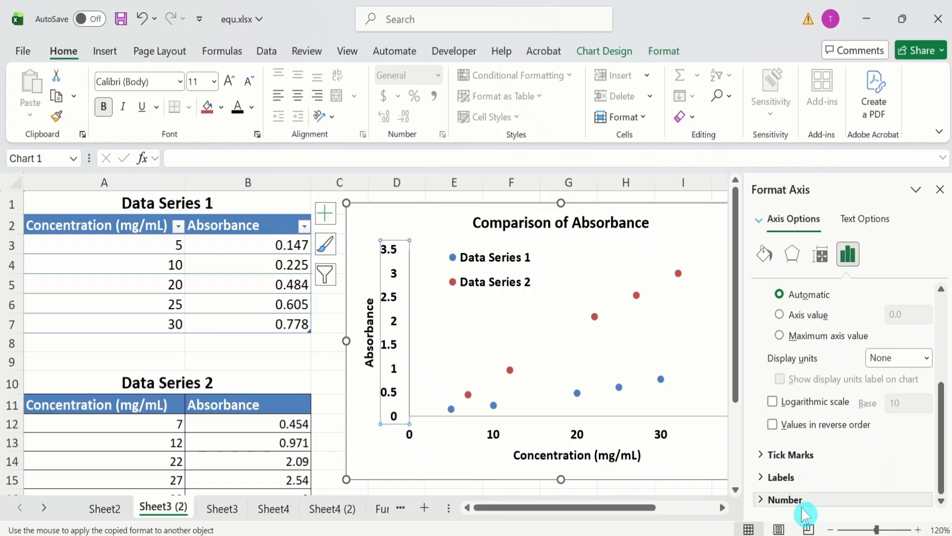
pyautogui.click(821, 500)
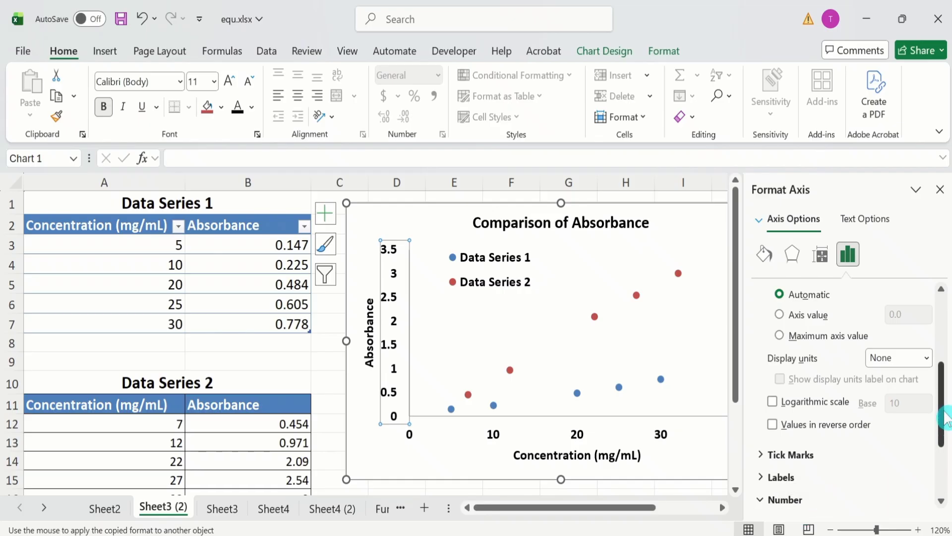
pyautogui.moveTo(944, 418); pyautogui.dragTo(944, 465)
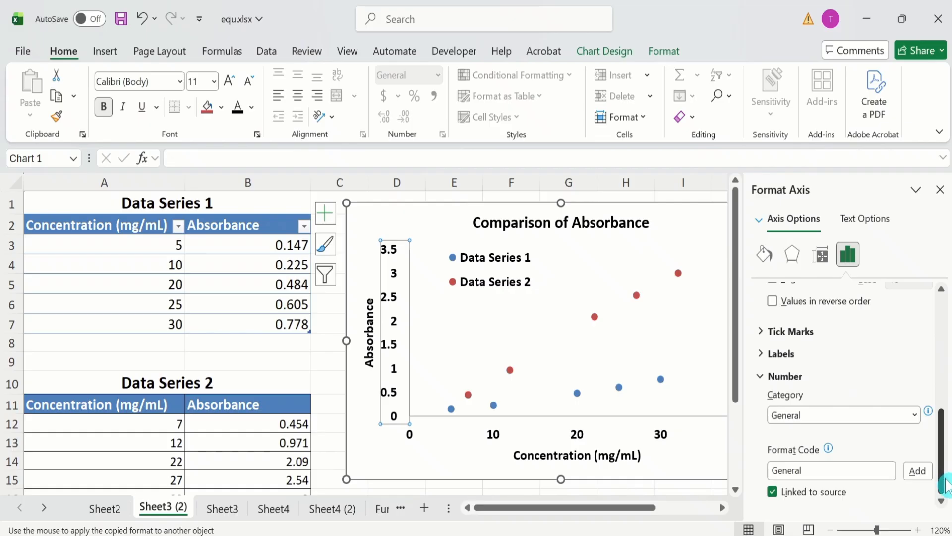
pyautogui.click(915, 416)
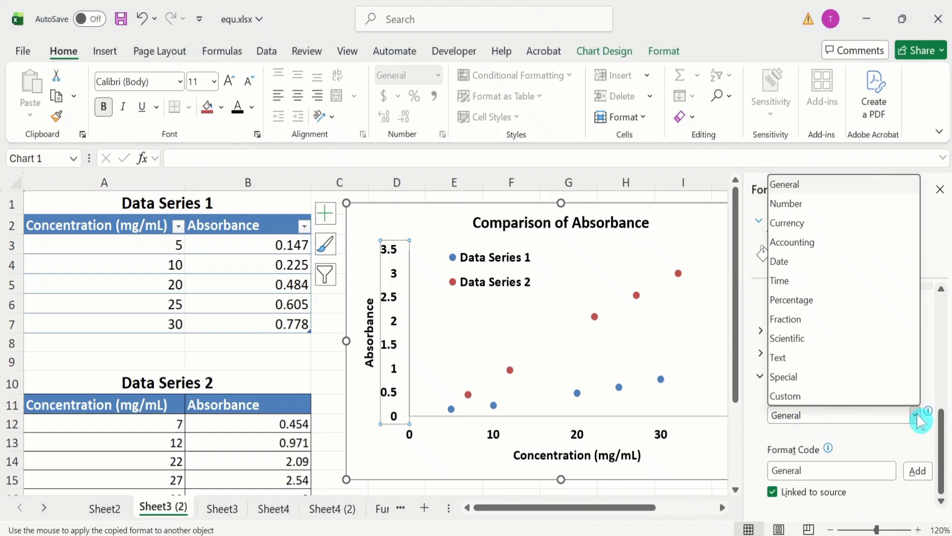
pyautogui.click(816, 215)
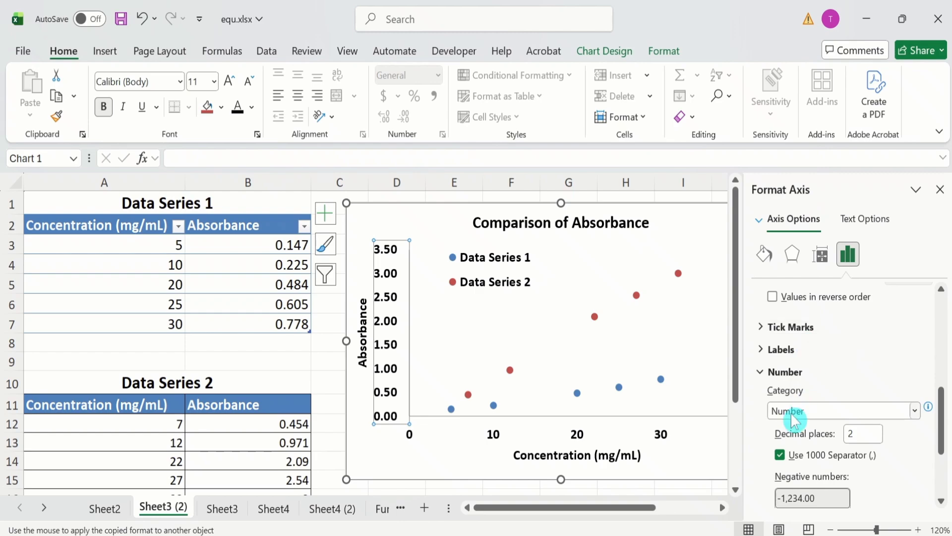
pyautogui.click(861, 434)
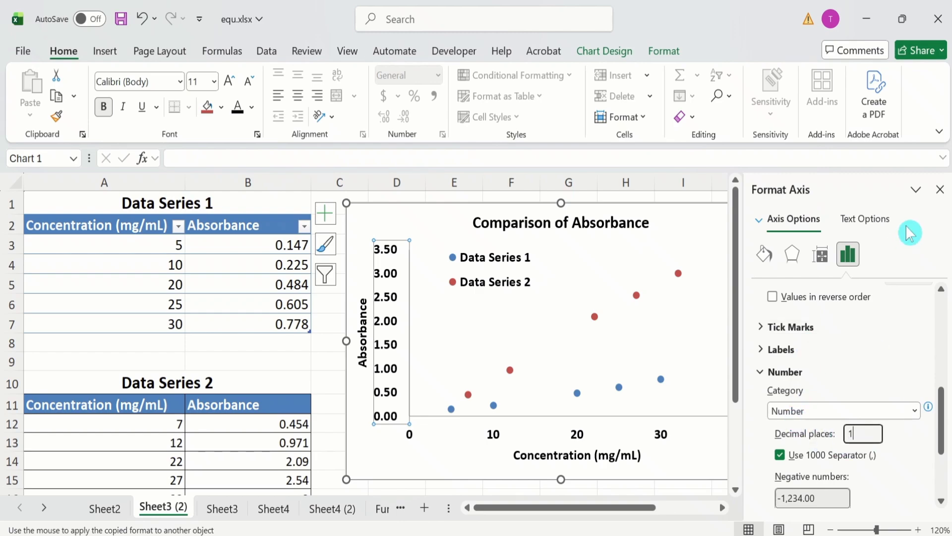
pyautogui.click(945, 191)
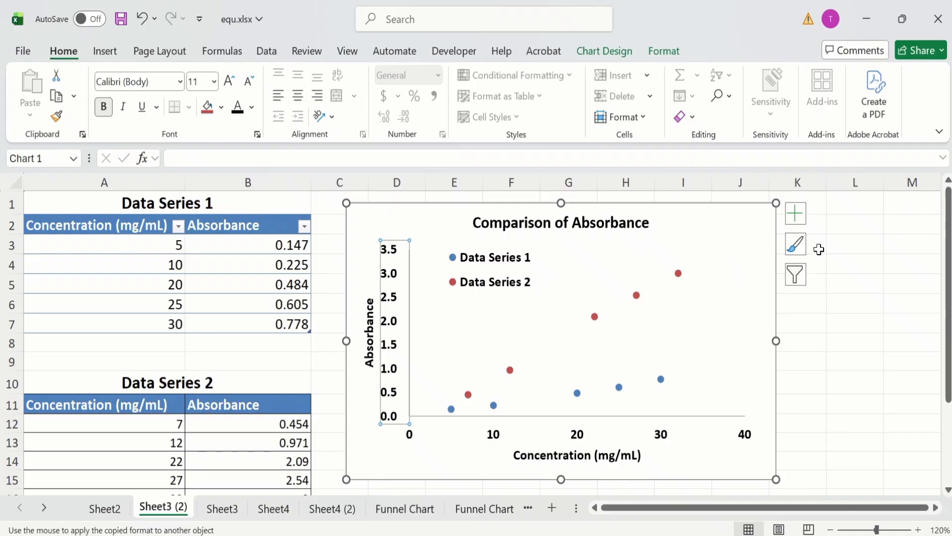
pyautogui.click(820, 422)
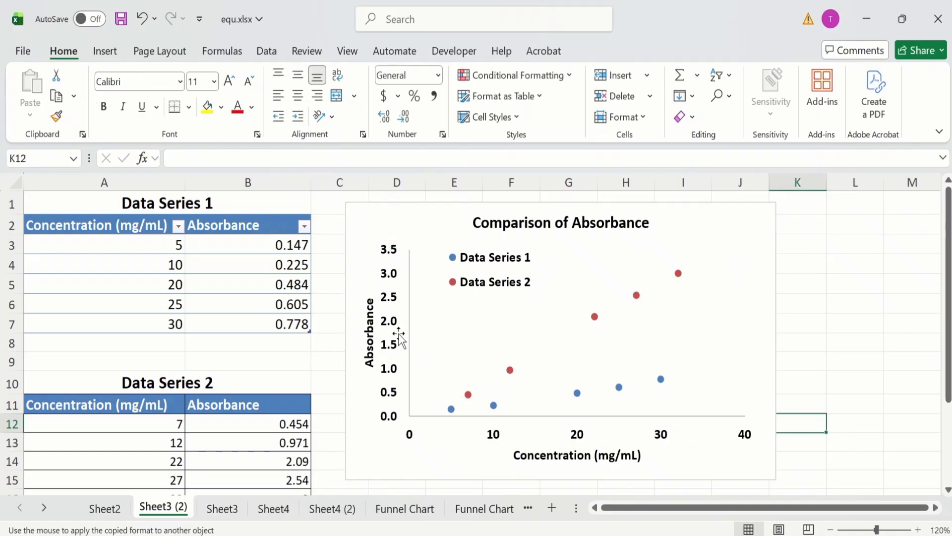
# Format the vertical axis line as a solid black line with a width of 1.5 pt.
pyautogui.click(391, 276)
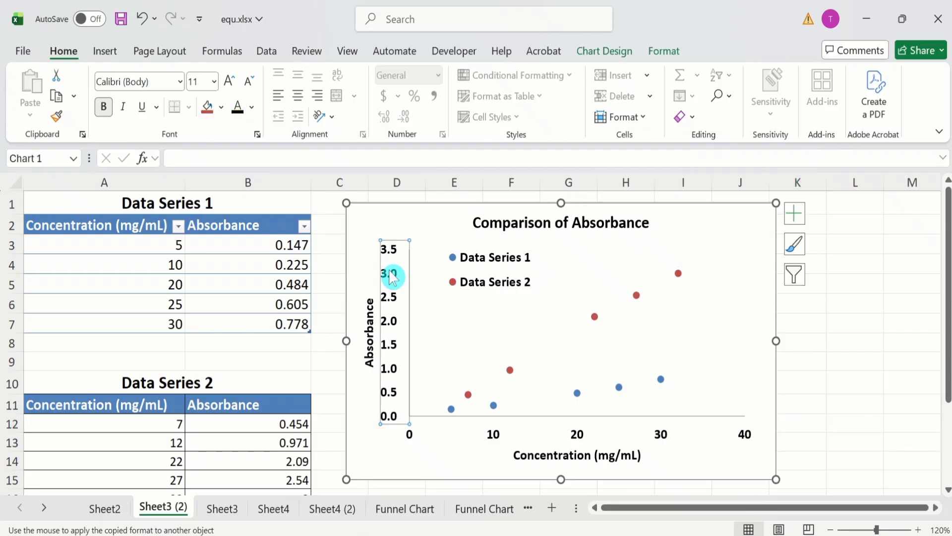
pyautogui.rightClick(392, 276)
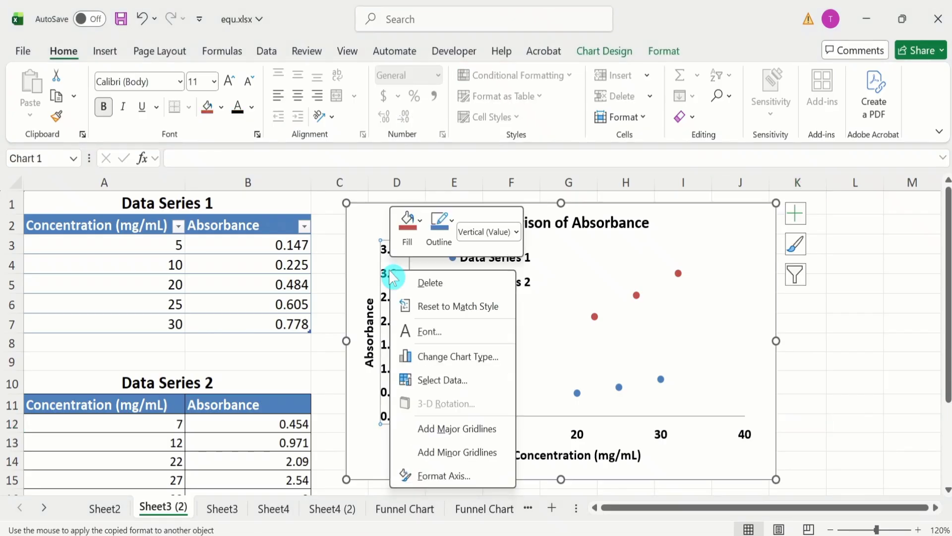
pyautogui.click(445, 476)
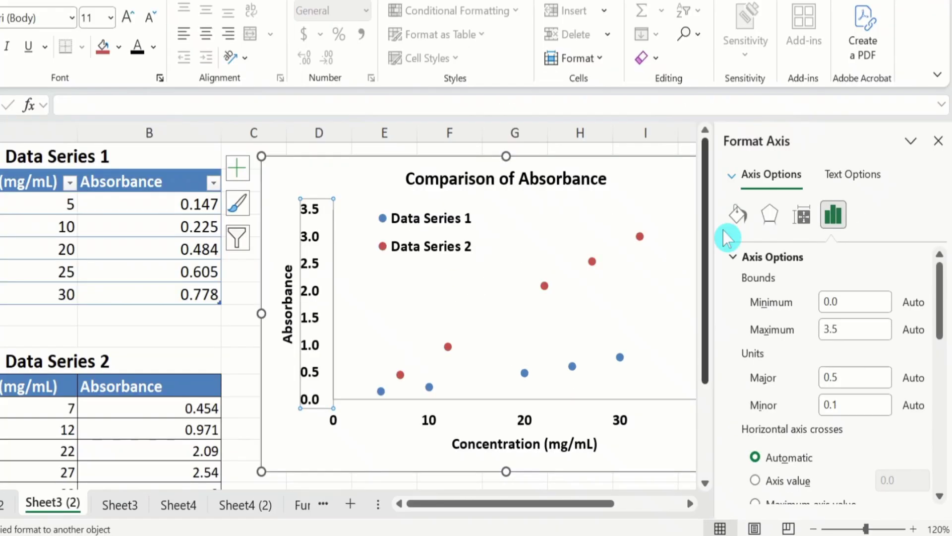
pyautogui.click(736, 217)
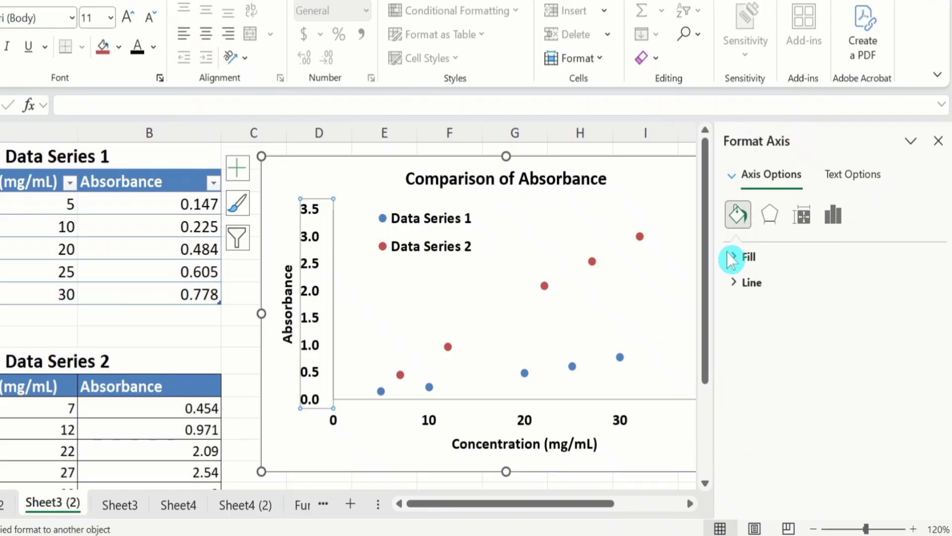
pyautogui.click(767, 282)
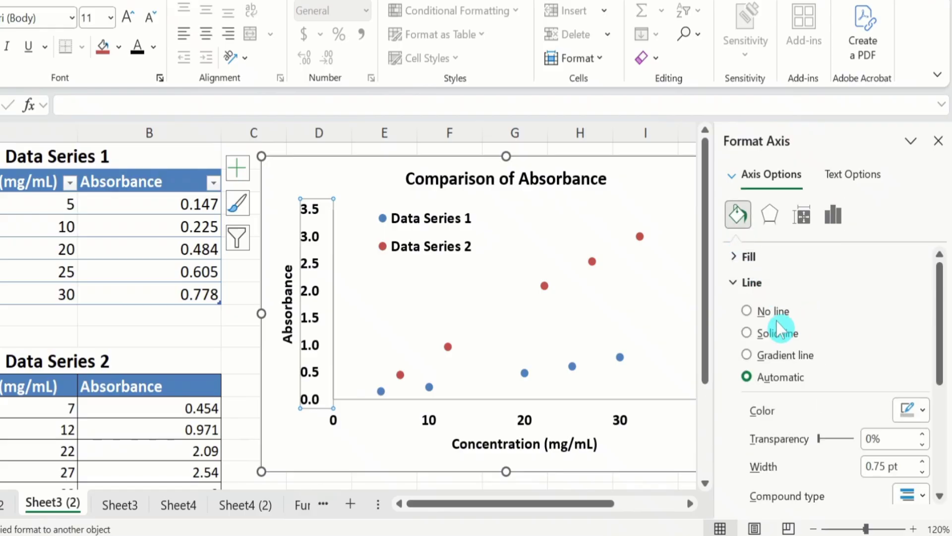
pyautogui.click(746, 333)
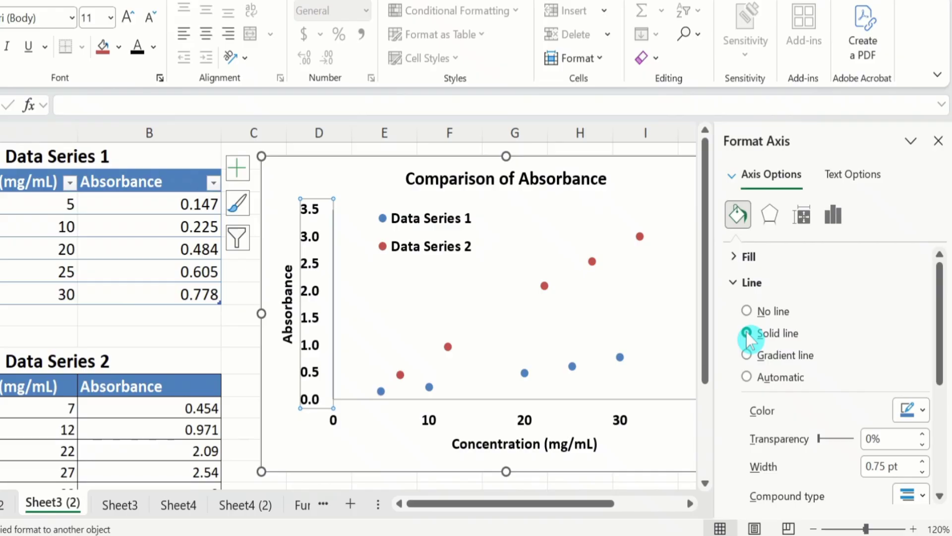
pyautogui.click(925, 414)
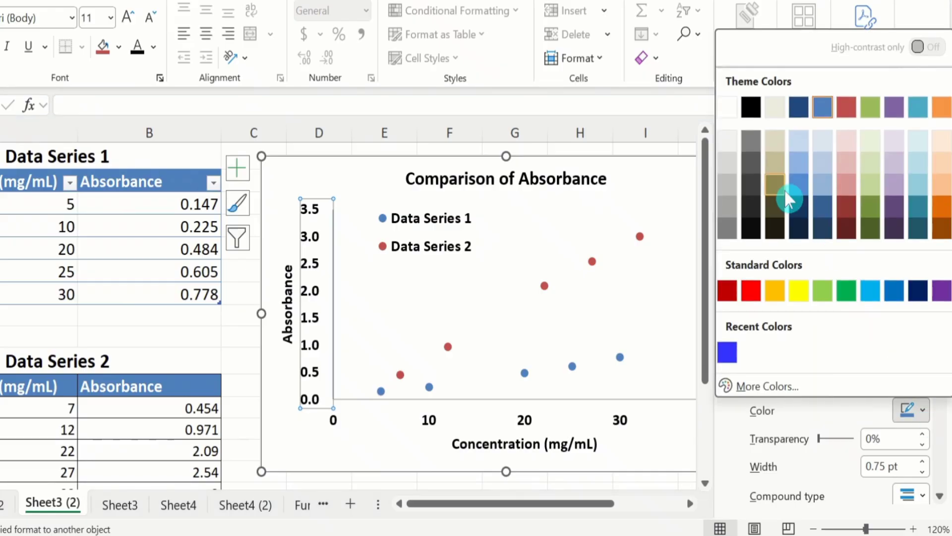
pyautogui.click(752, 109)
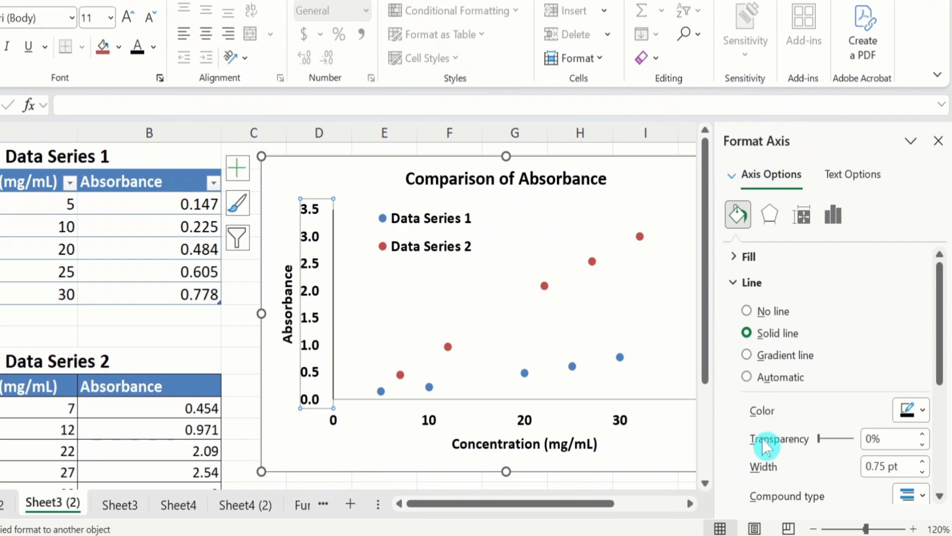
pyautogui.click(922, 461)
pyautogui.click(922, 461)
pyautogui.click(922, 461)
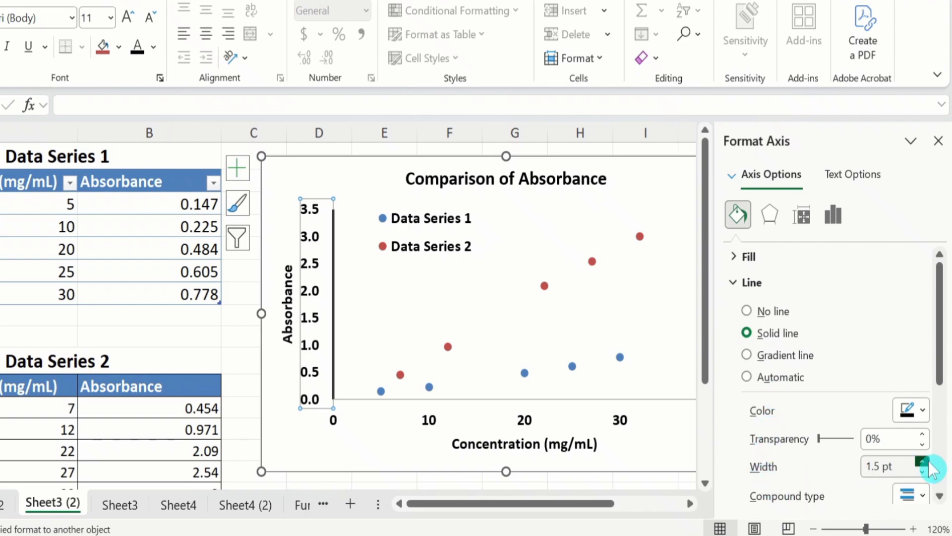
# Set both the major and minor tick marks of the vertical axis to Outside.
pyautogui.click(833, 215)
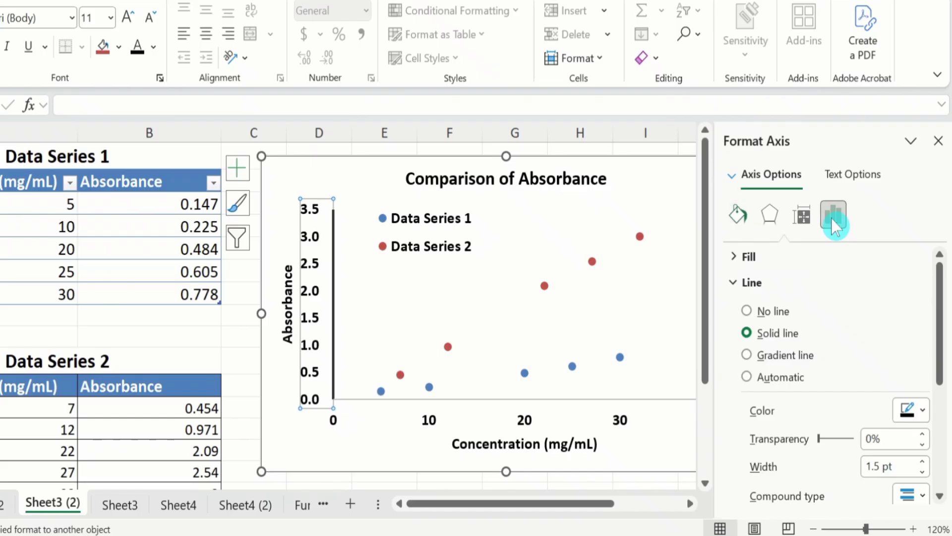
pyautogui.moveTo(942, 302); pyautogui.dragTo(943, 399)
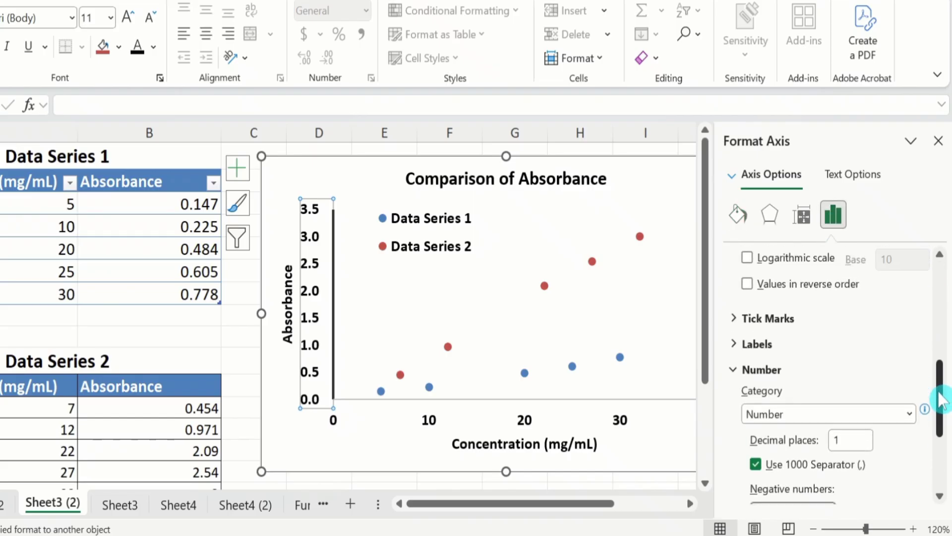
pyautogui.click(794, 318)
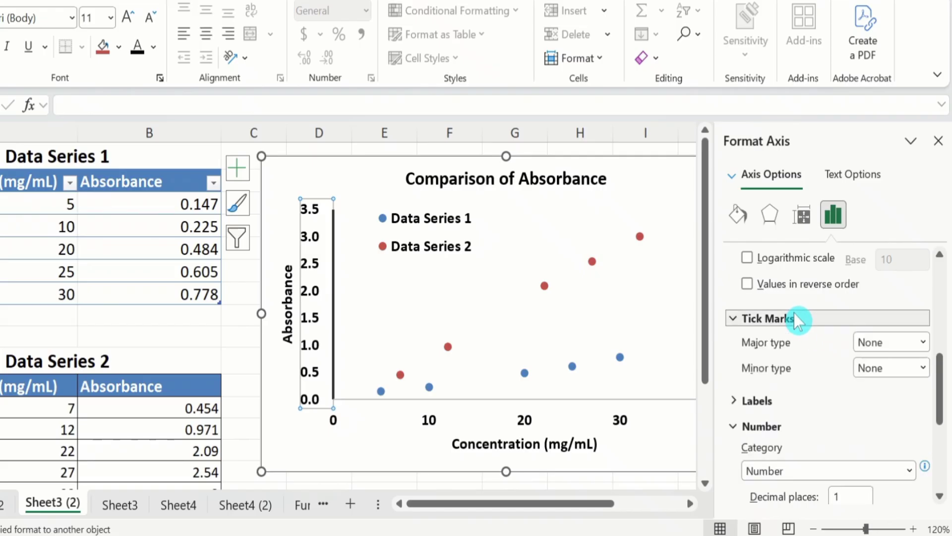
pyautogui.click(925, 343)
pyautogui.click(893, 410)
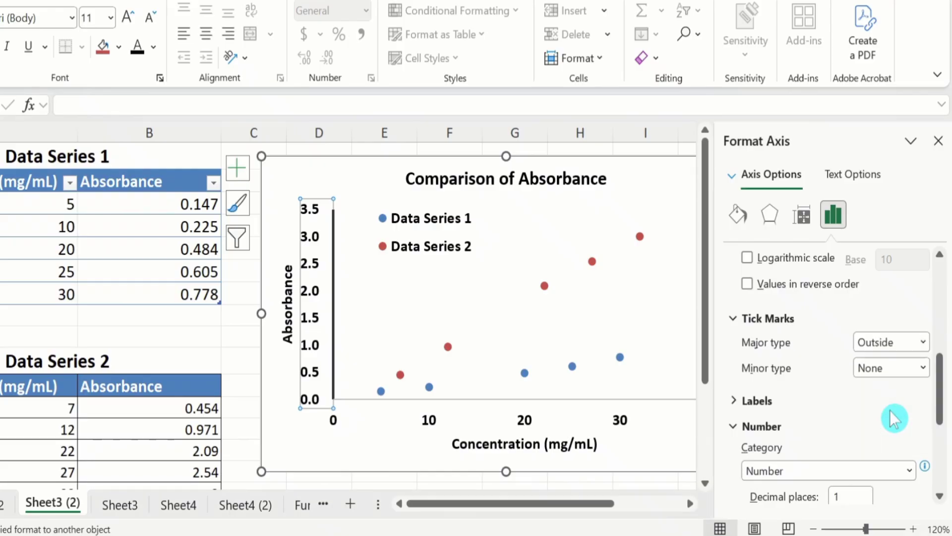
pyautogui.click(923, 367)
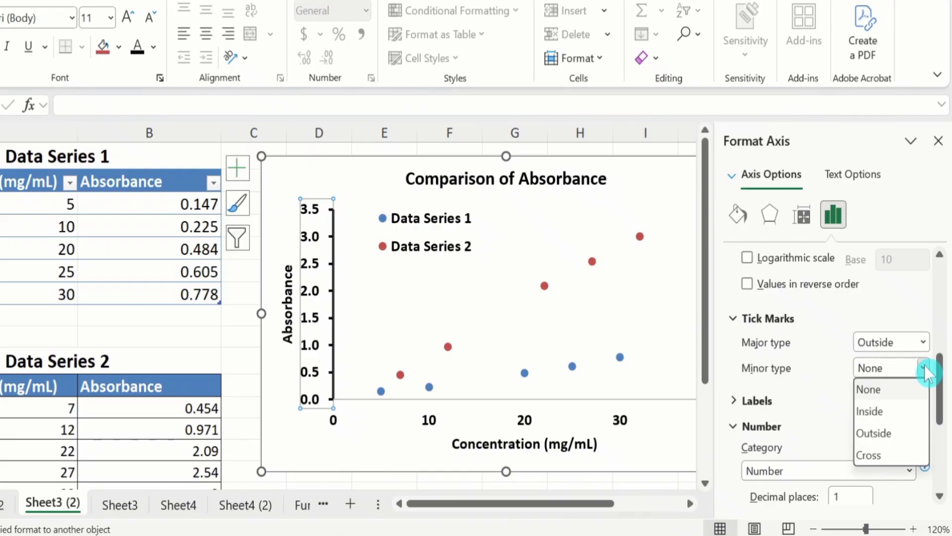
pyautogui.click(882, 431)
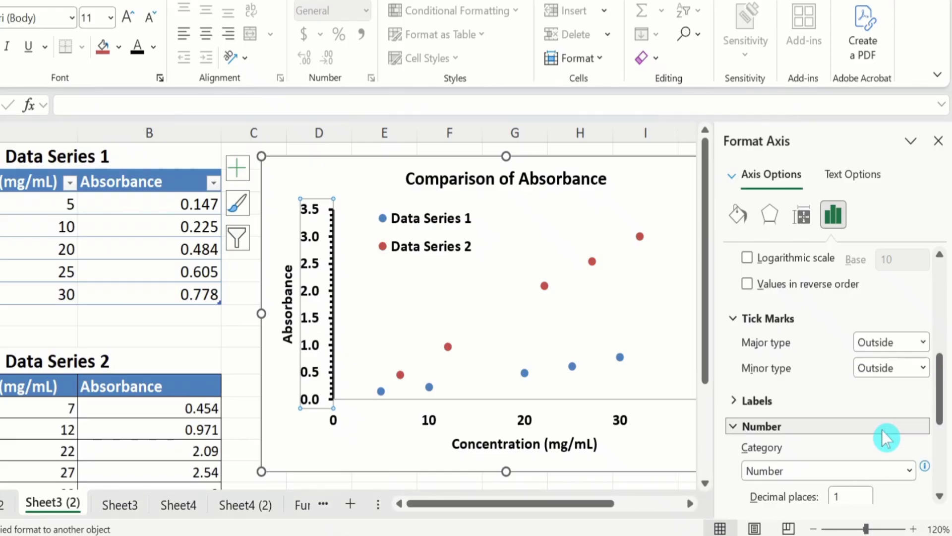
# Format the horizontal axis line as a solid black line with a width of 1.5 pt.
pyautogui.click(430, 426)
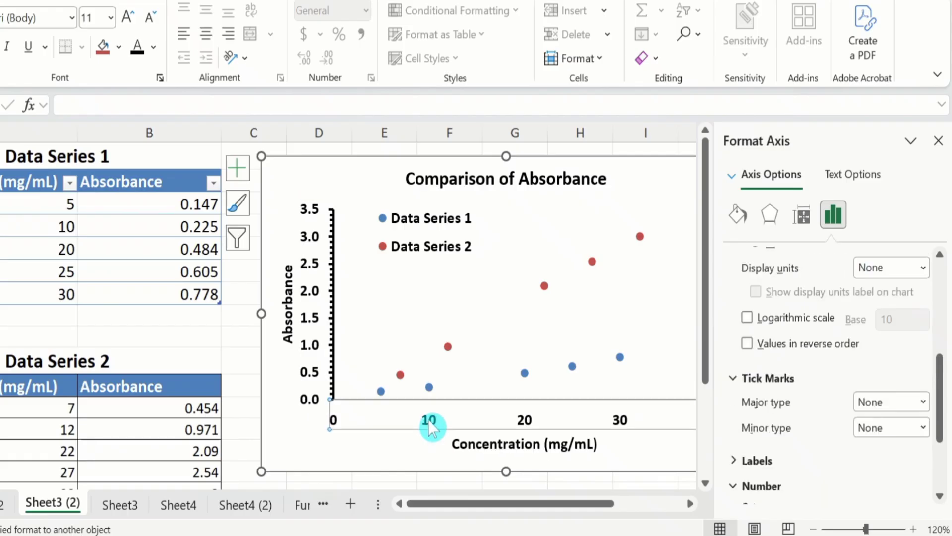
pyautogui.click(739, 221)
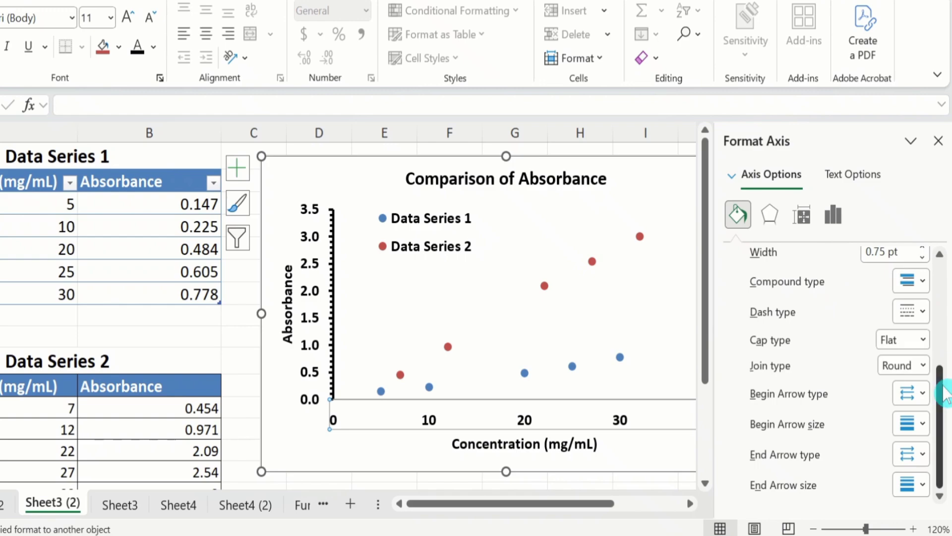
pyautogui.moveTo(945, 396); pyautogui.dragTo(948, 281)
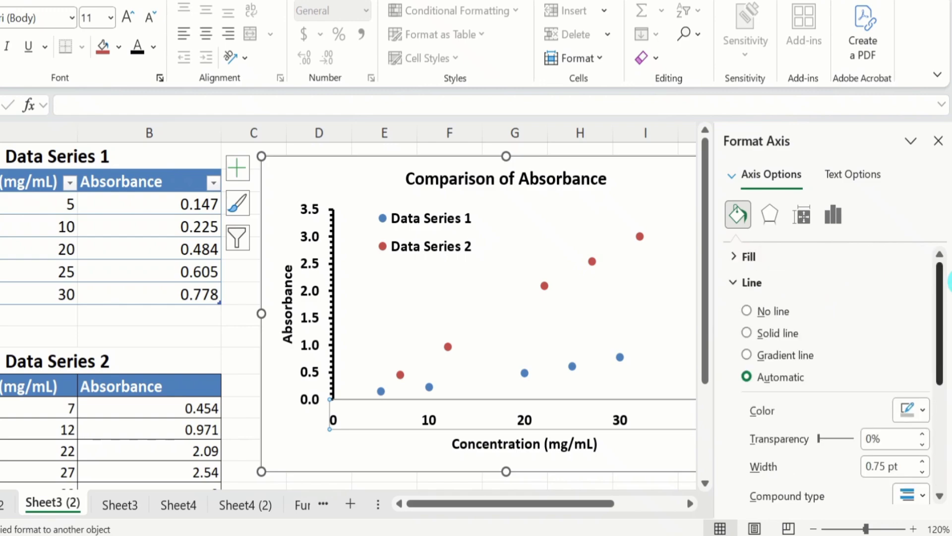
pyautogui.click(746, 332)
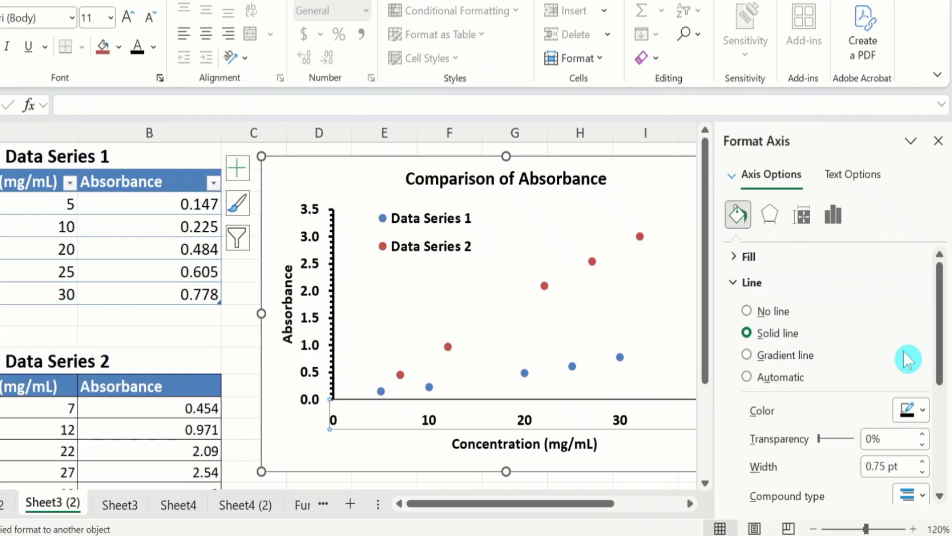
pyautogui.click(923, 462)
pyautogui.click(924, 463)
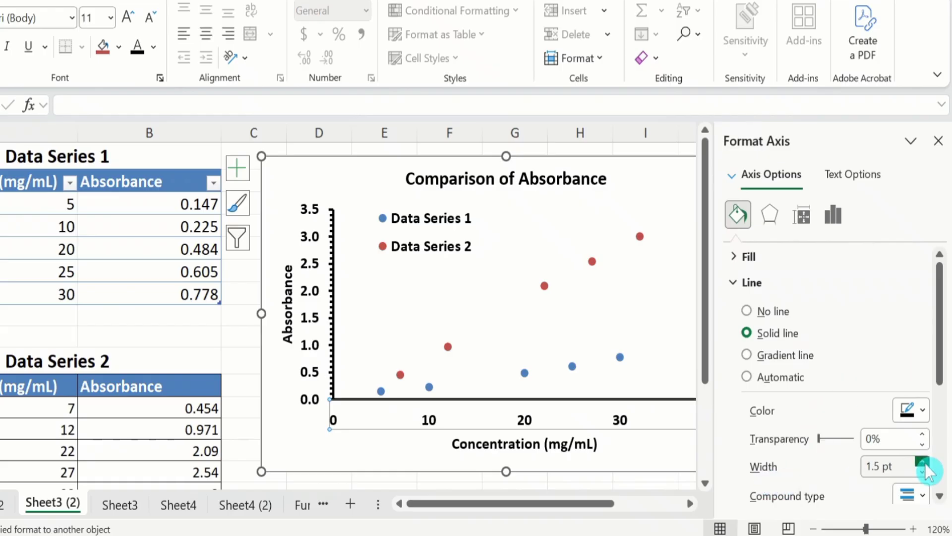
# Set both the major and minor tick marks of the horizontal axis to Outside, and close the axis formatting options.
pyautogui.click(839, 214)
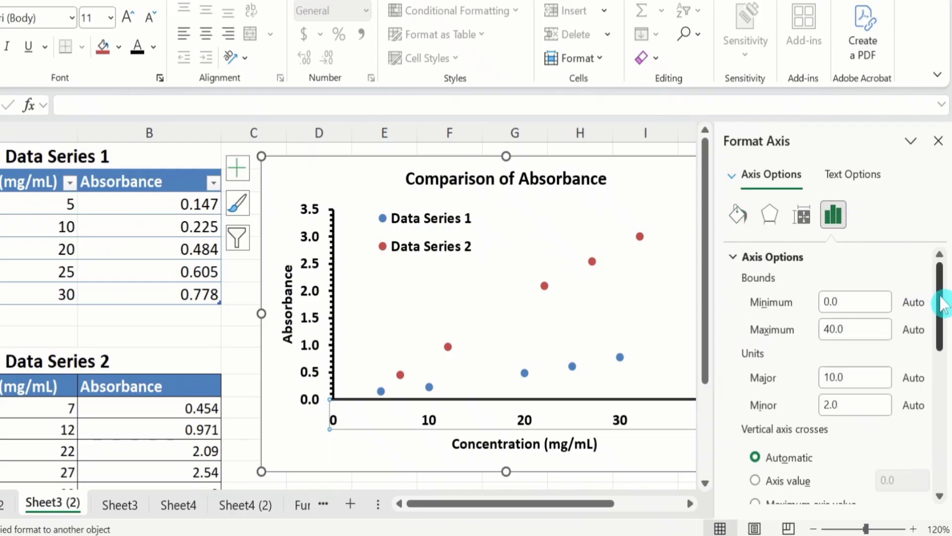
pyautogui.moveTo(942, 302); pyautogui.dragTo(949, 420)
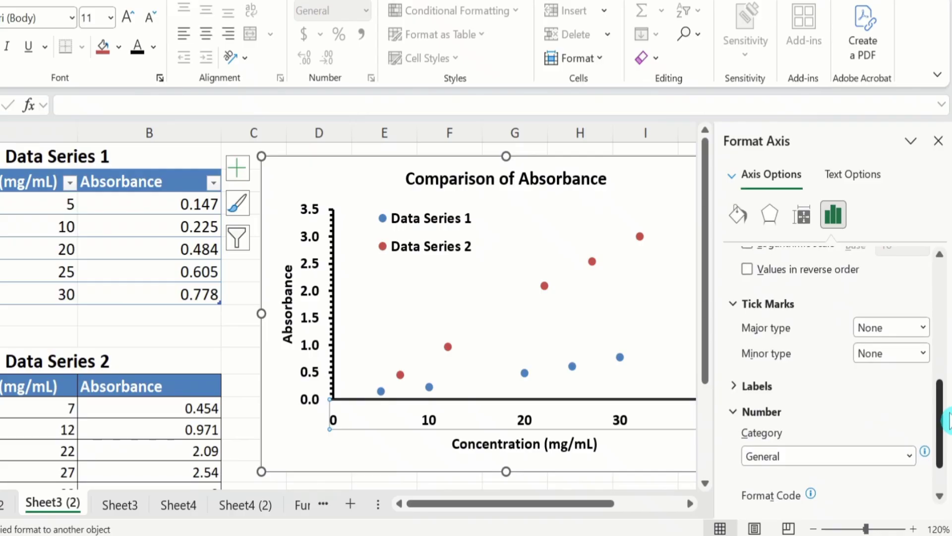
pyautogui.click(923, 328)
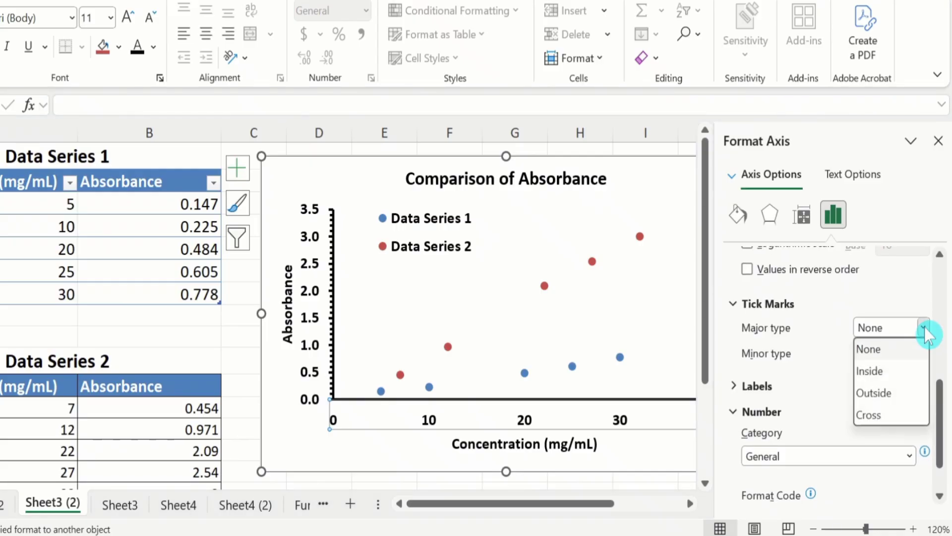
pyautogui.click(916, 388)
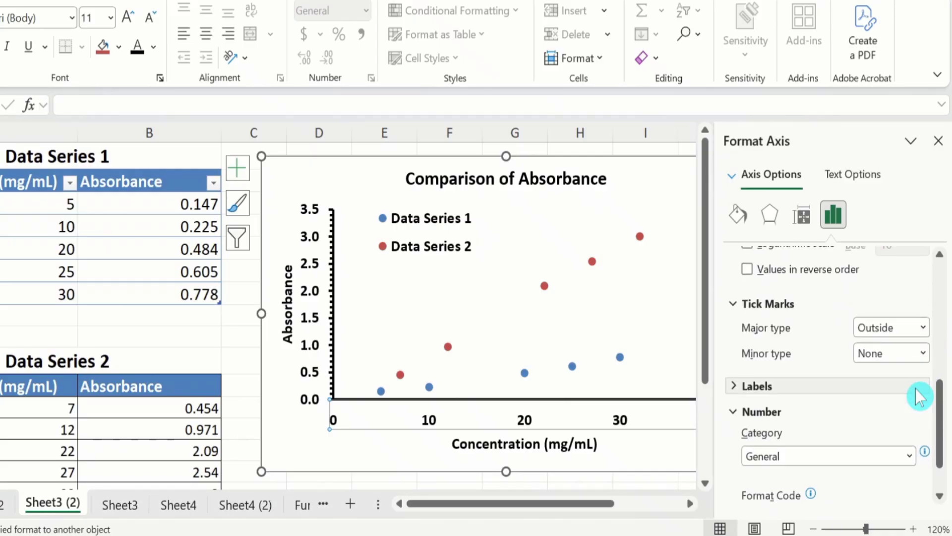
pyautogui.click(925, 353)
pyautogui.click(902, 421)
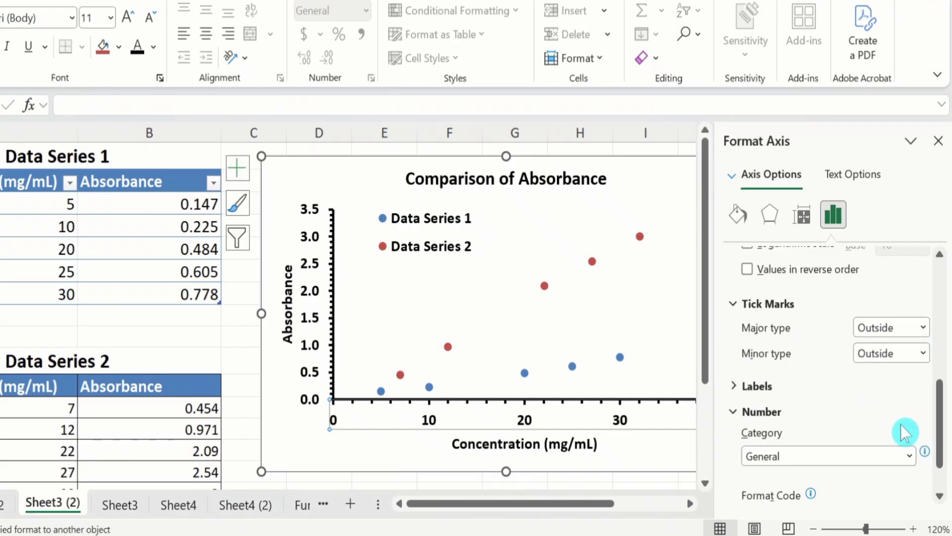
pyautogui.click(938, 144)
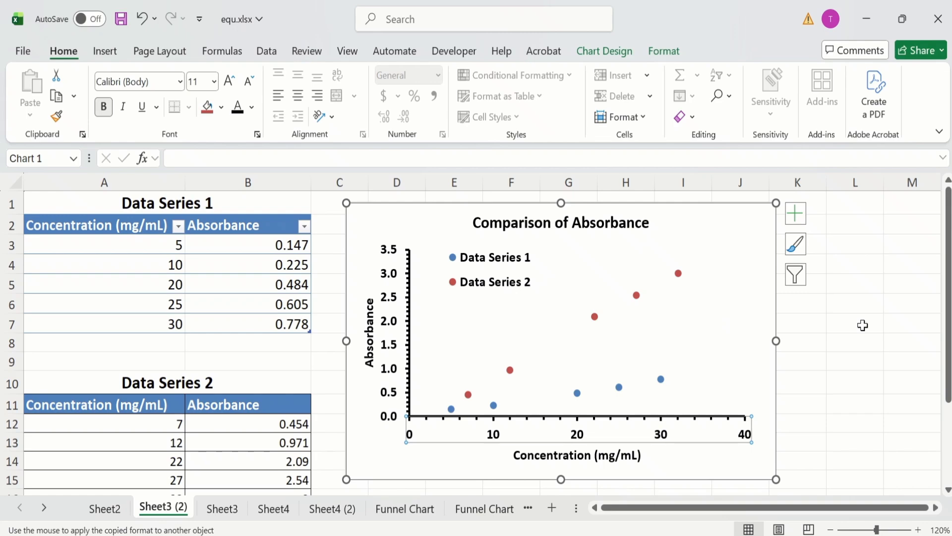
# Change the Data Series 2 markers to the built-in plus-sign type with size 7.
pyautogui.click(636, 298)
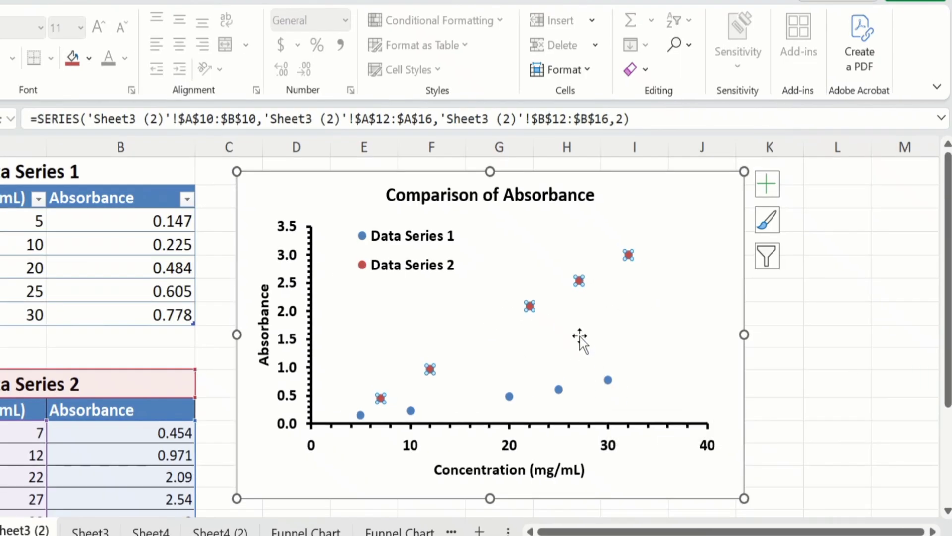
pyautogui.click(530, 305)
pyautogui.rightClick(530, 308)
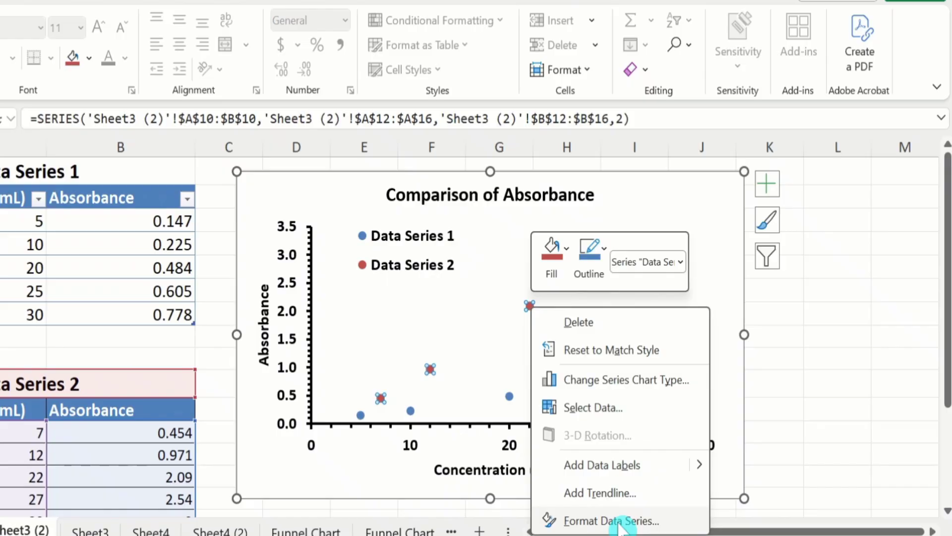
pyautogui.click(611, 521)
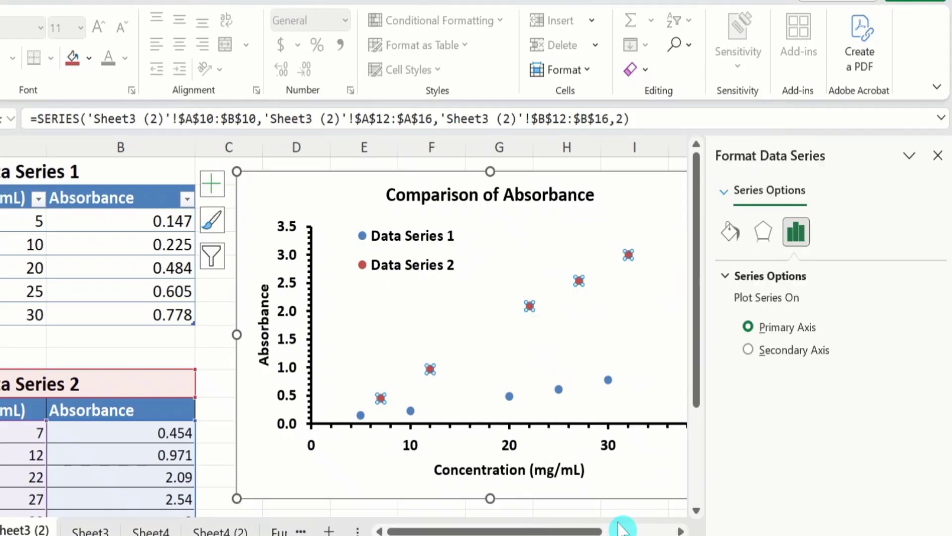
pyautogui.click(733, 234)
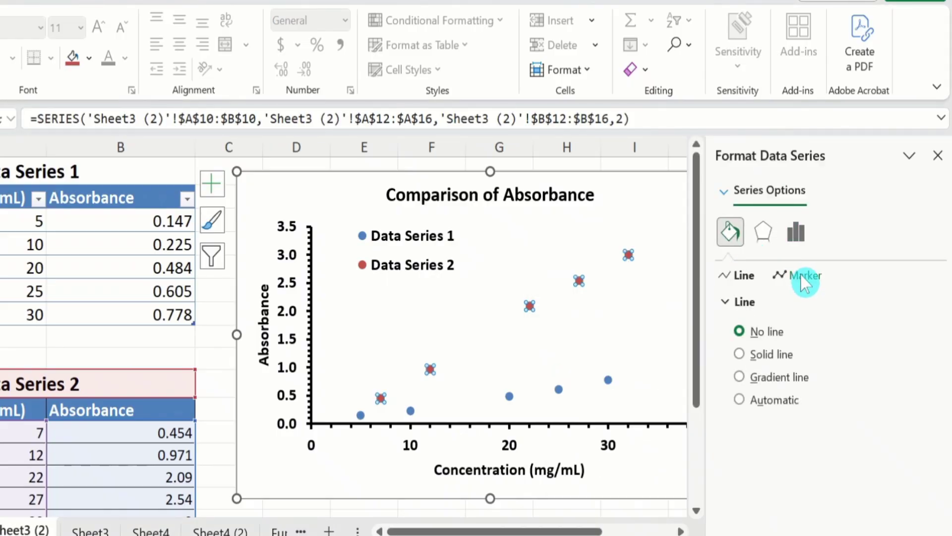
pyautogui.click(804, 277)
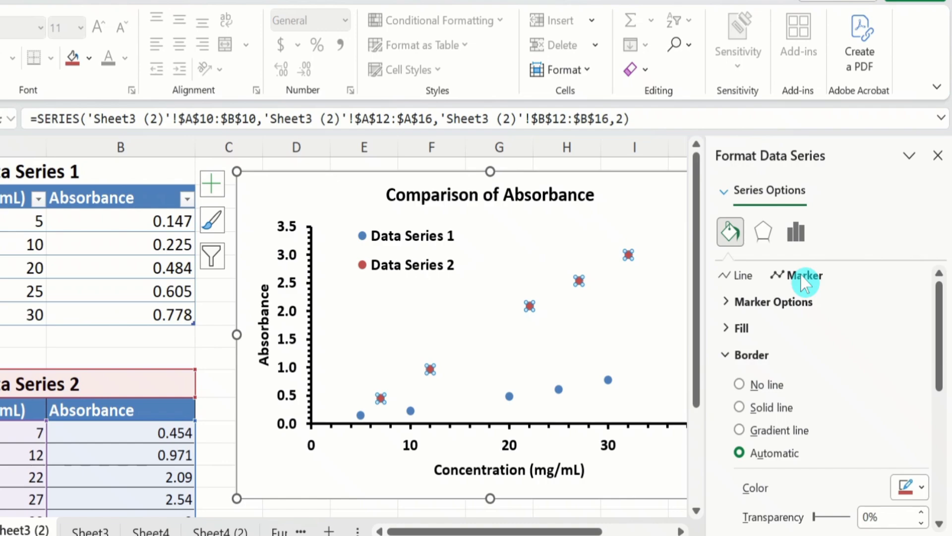
pyautogui.click(769, 303)
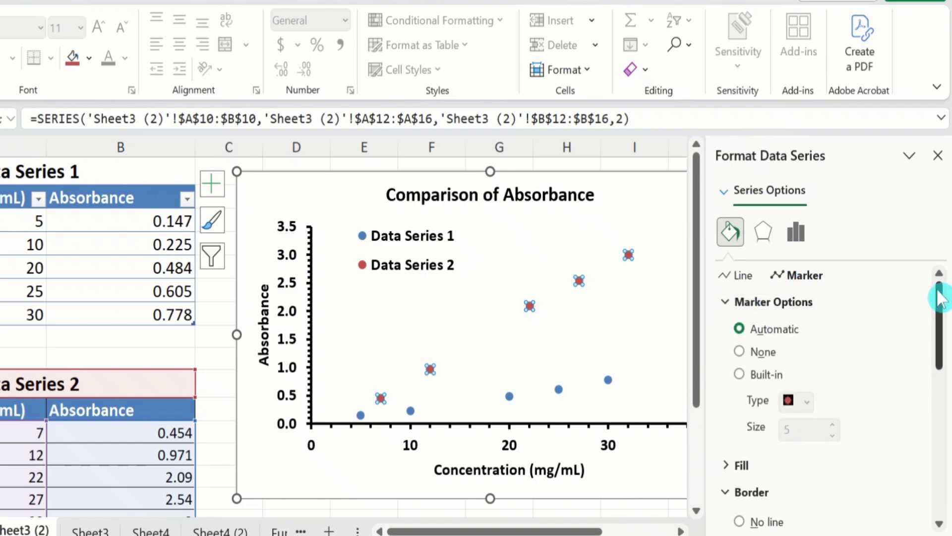
pyautogui.moveTo(940, 298); pyautogui.dragTo(942, 308)
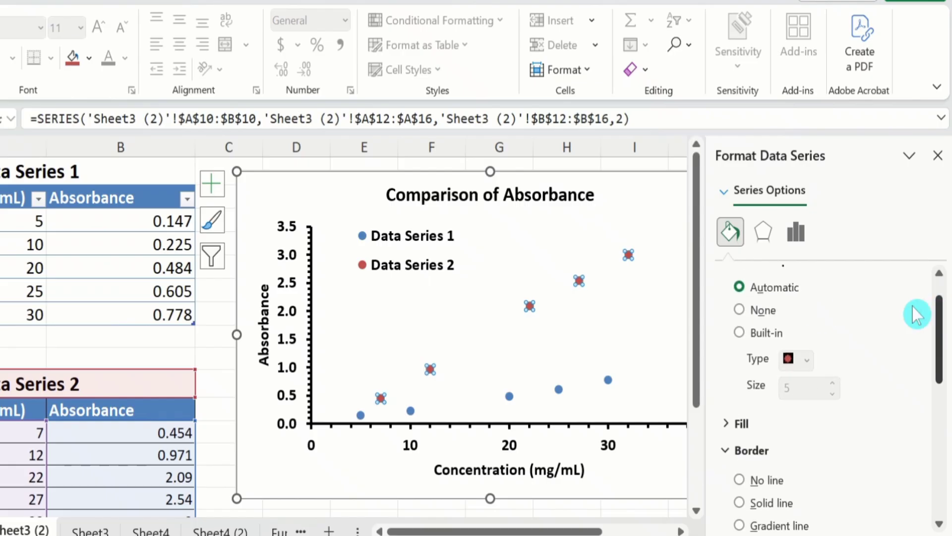
pyautogui.click(740, 331)
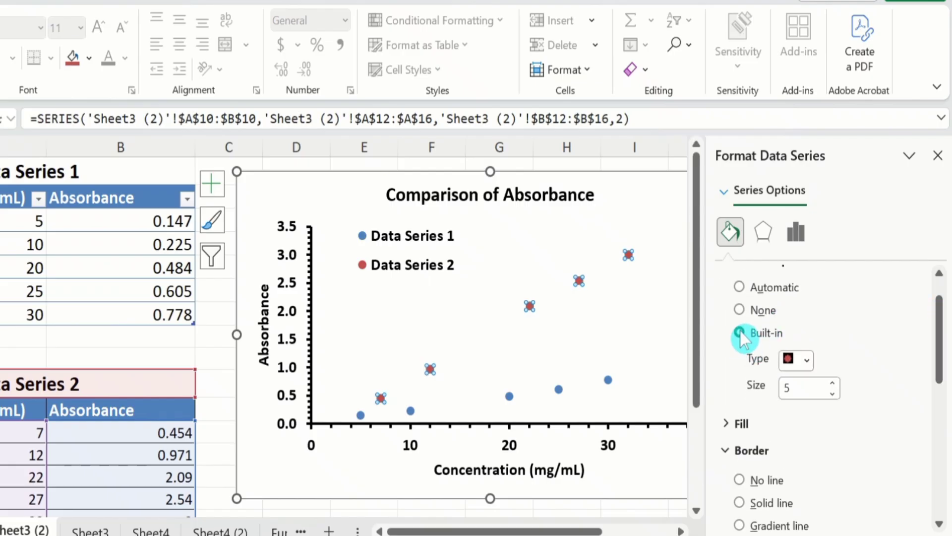
pyautogui.click(808, 365)
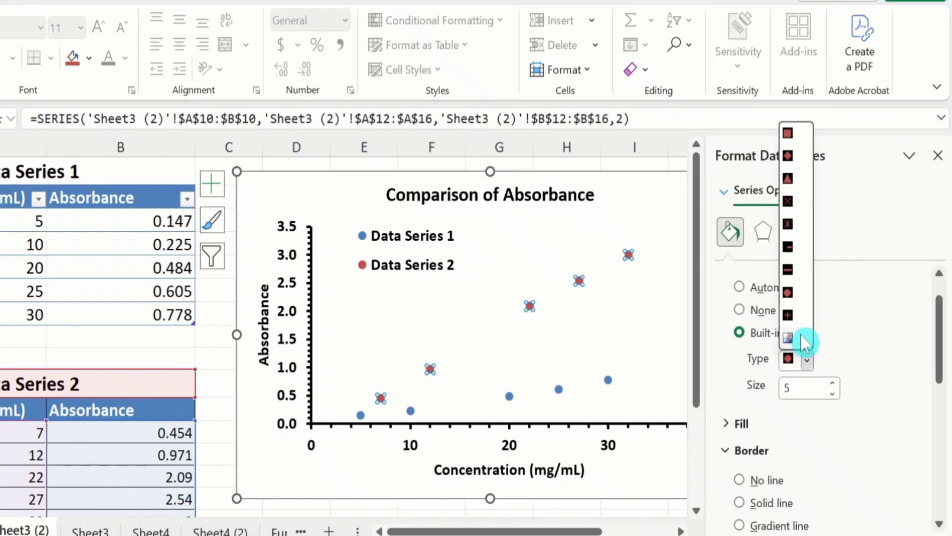
pyautogui.click(788, 315)
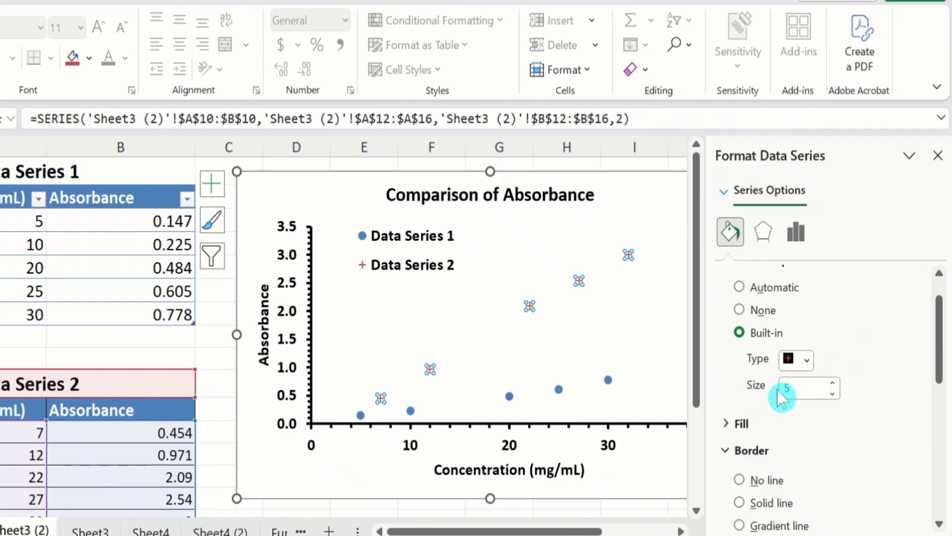
pyautogui.click(833, 383)
pyautogui.click(833, 383)
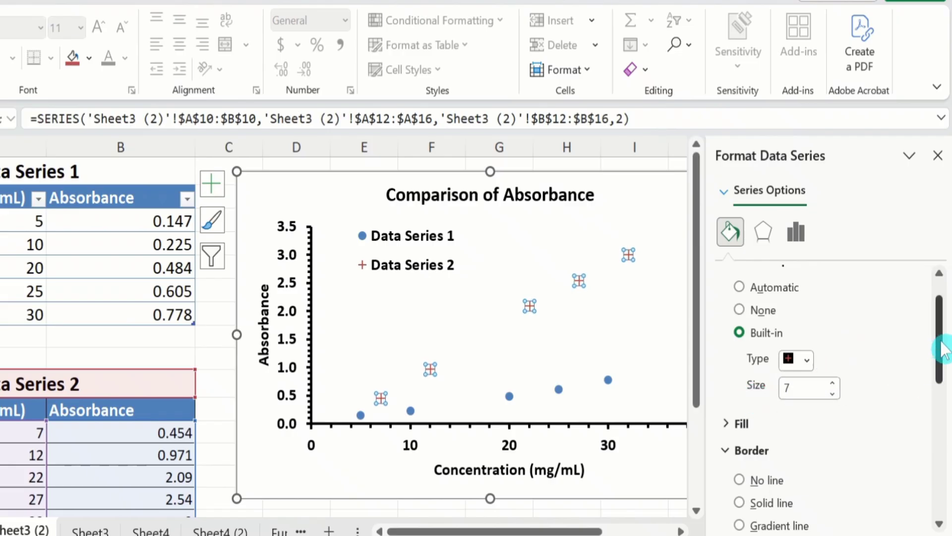
# Give the Data Series 2 markers a solid yellow fill.
pyautogui.moveTo(943, 347); pyautogui.dragTo(942, 361)
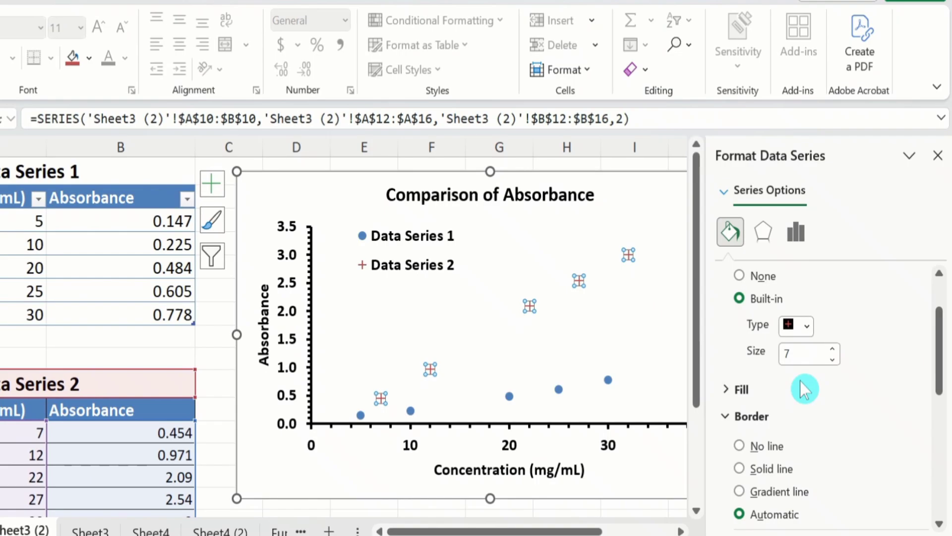
pyautogui.click(756, 388)
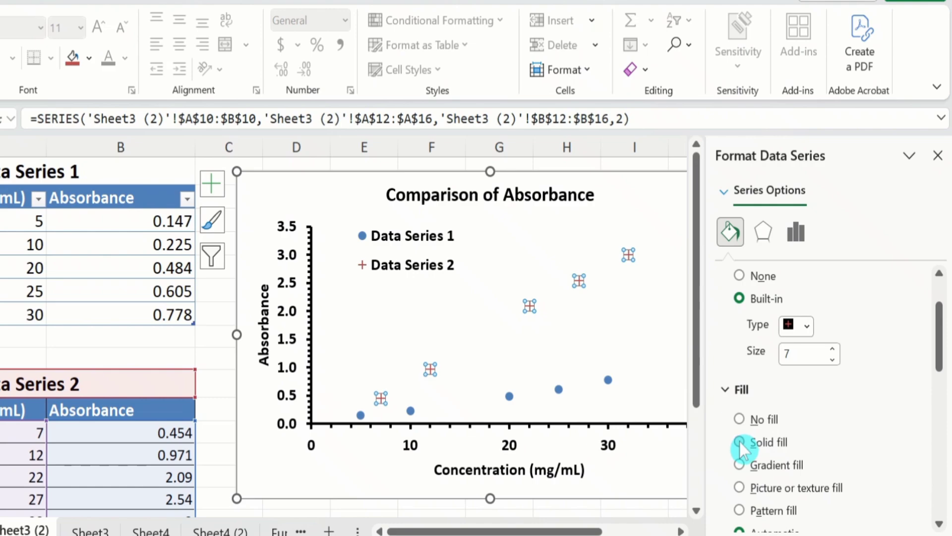
pyautogui.click(740, 442)
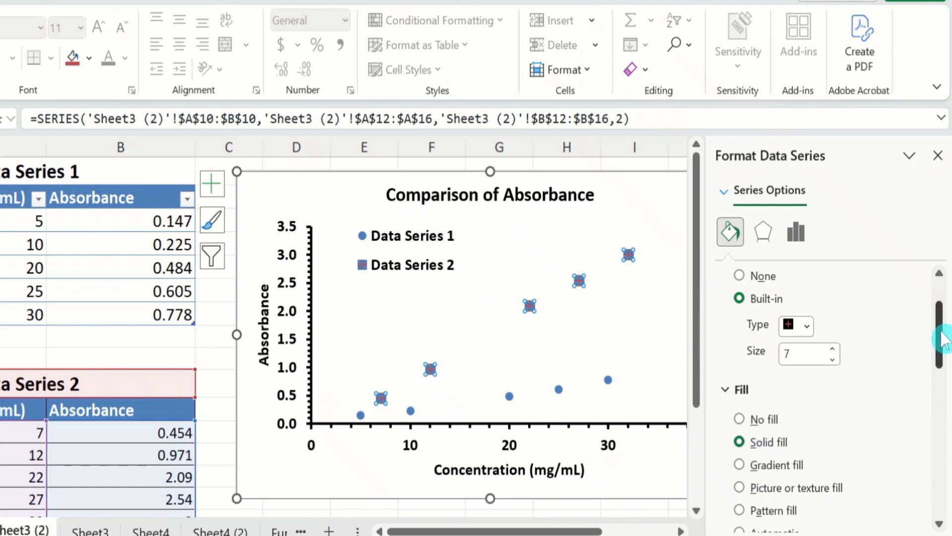
pyautogui.moveTo(940, 342); pyautogui.dragTo(941, 367)
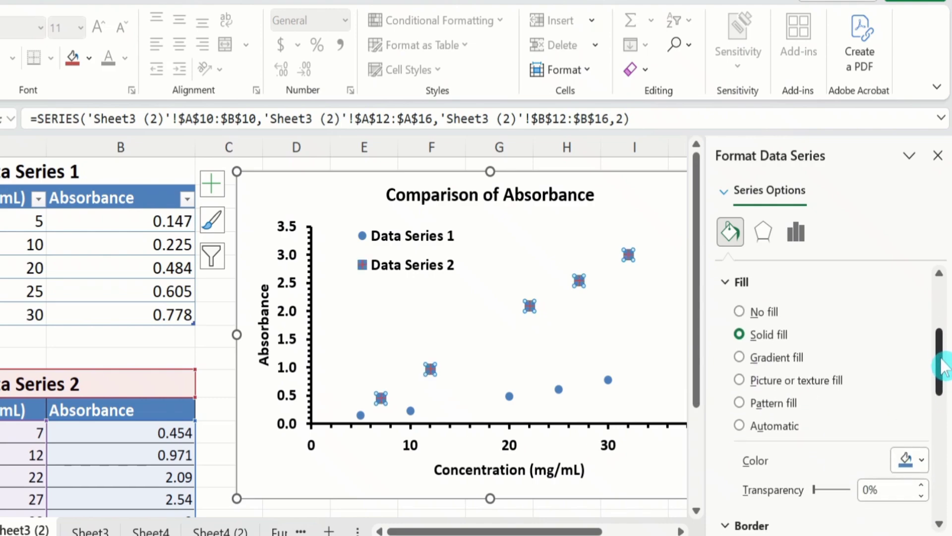
pyautogui.click(923, 462)
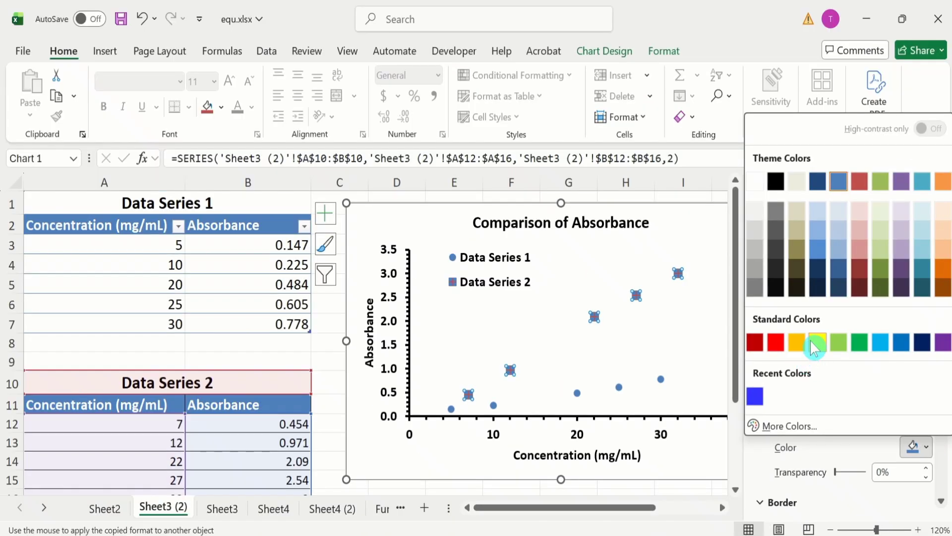
pyautogui.click(818, 344)
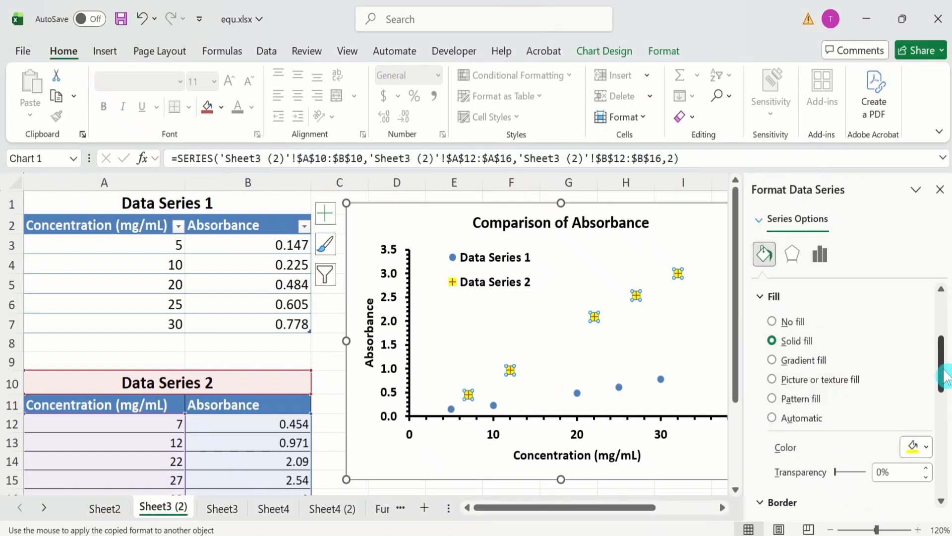
# Set the Data Series 2 marker border to a solid green line and the marker fill to No fill.
pyautogui.moveTo(945, 375); pyautogui.dragTo(945, 419)
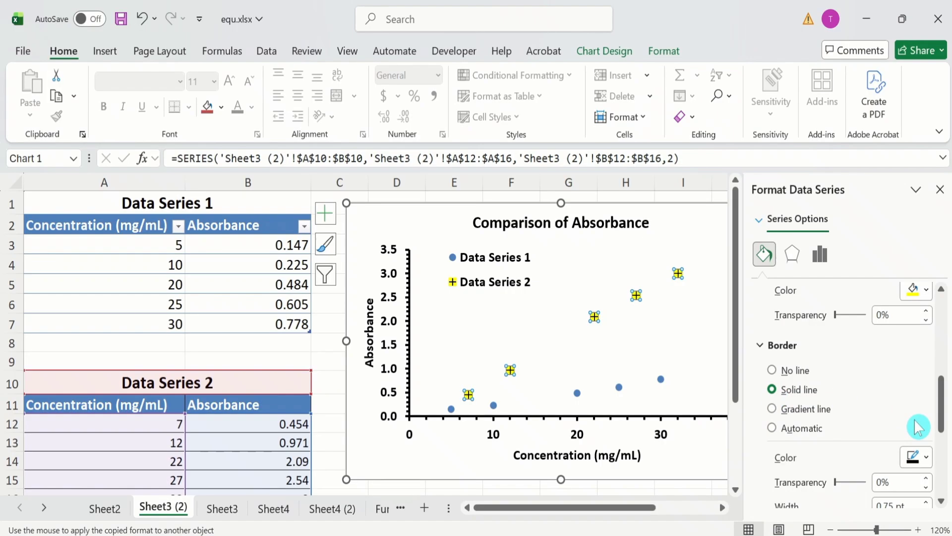
pyautogui.click(927, 458)
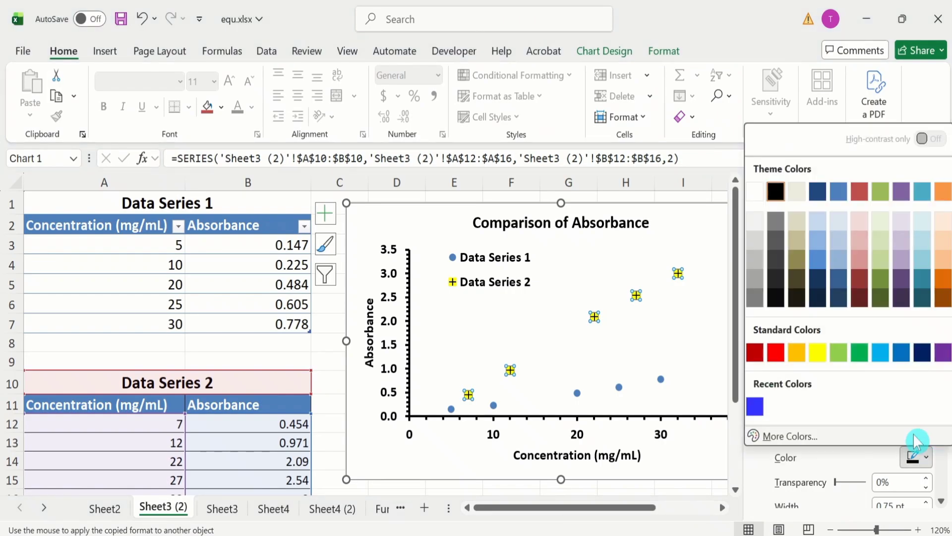
pyautogui.click(860, 355)
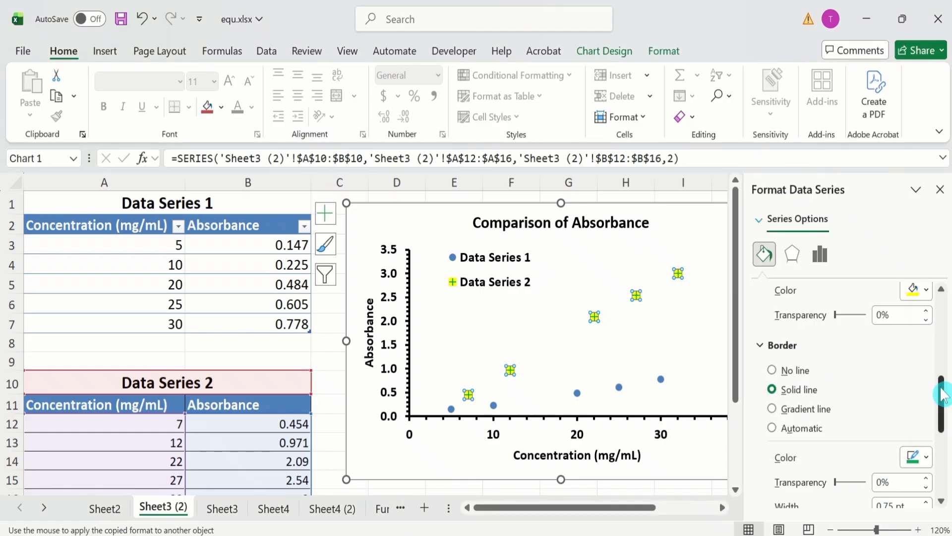
pyautogui.moveTo(942, 394); pyautogui.dragTo(939, 337)
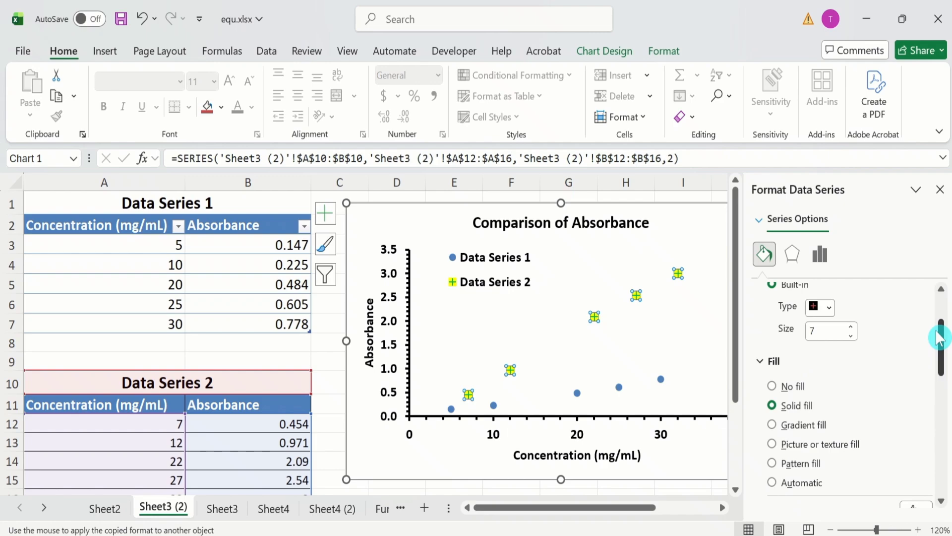
pyautogui.click(773, 388)
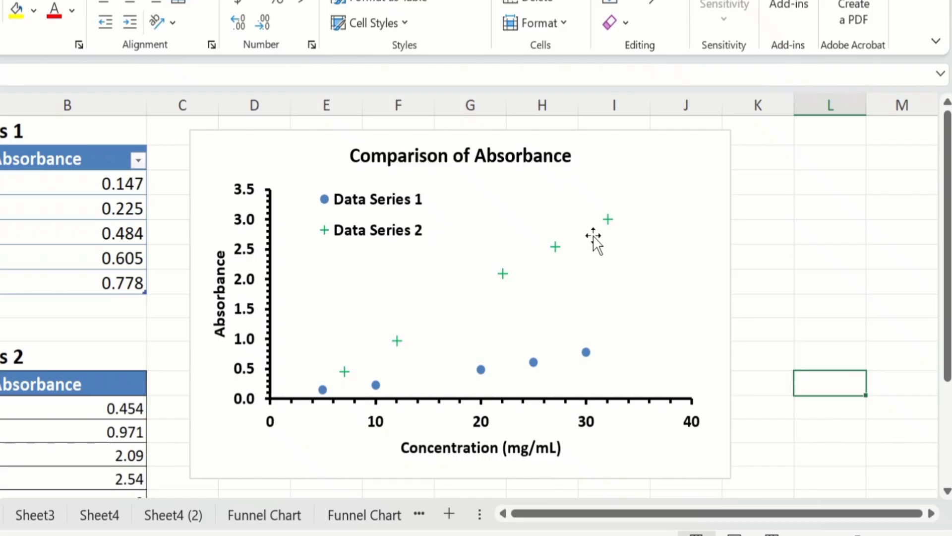
# Add a linear trendline to Data Series 2 in the scatter chart.
pyautogui.click(554, 245)
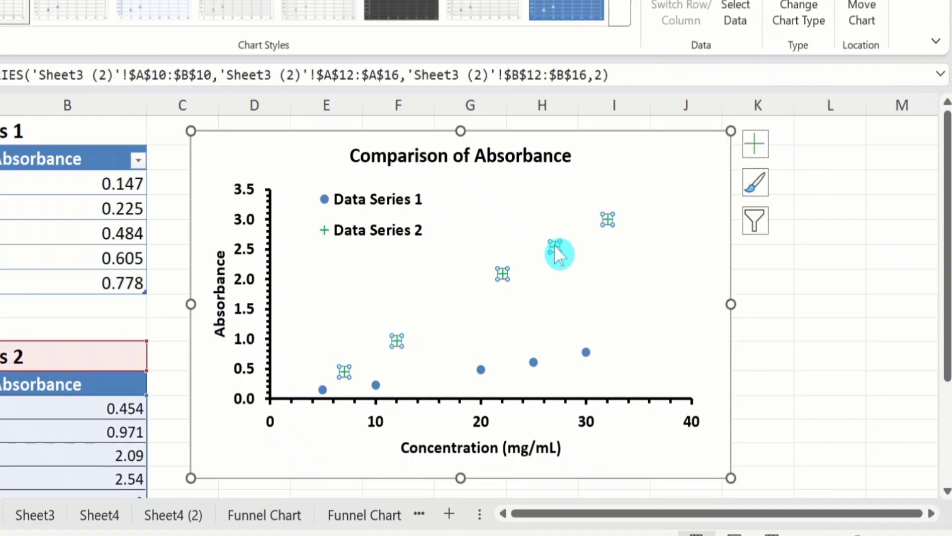
pyautogui.click(751, 141)
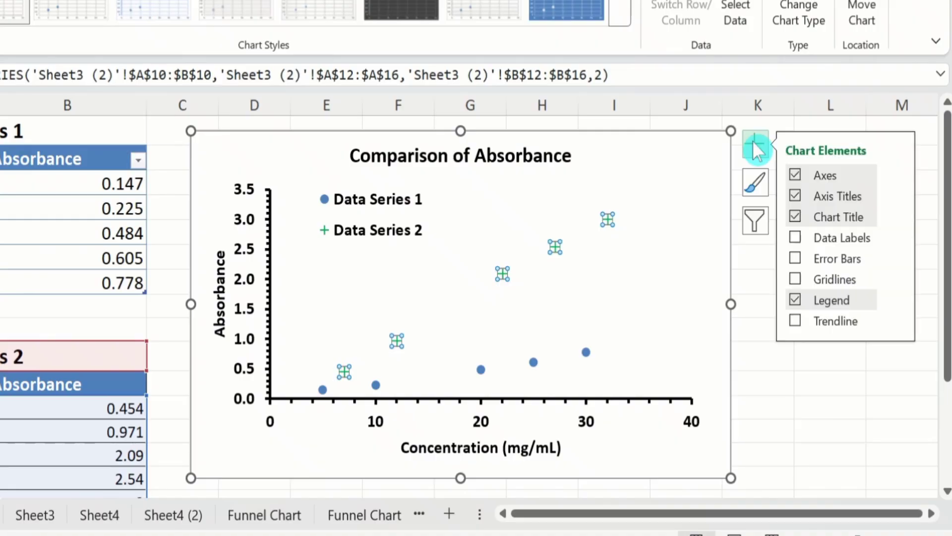
pyautogui.click(795, 321)
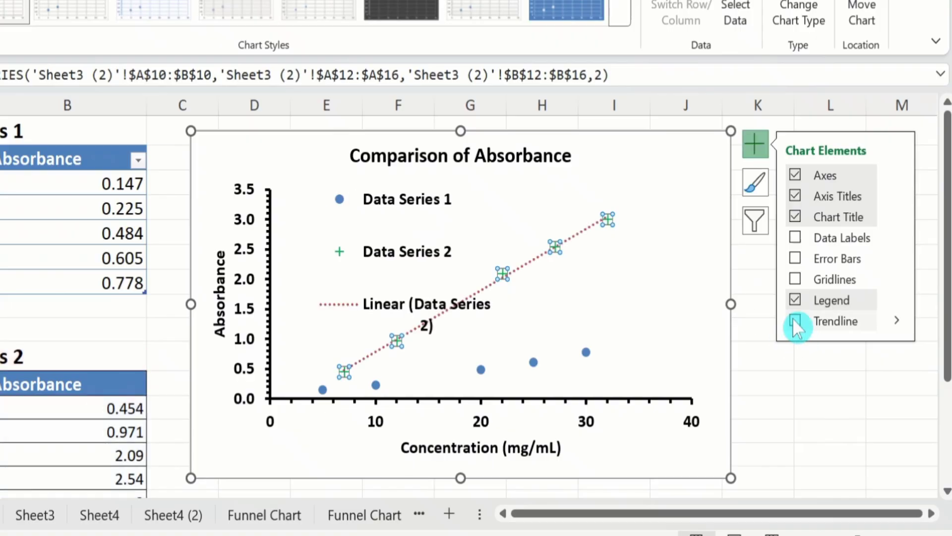
pyautogui.click(804, 414)
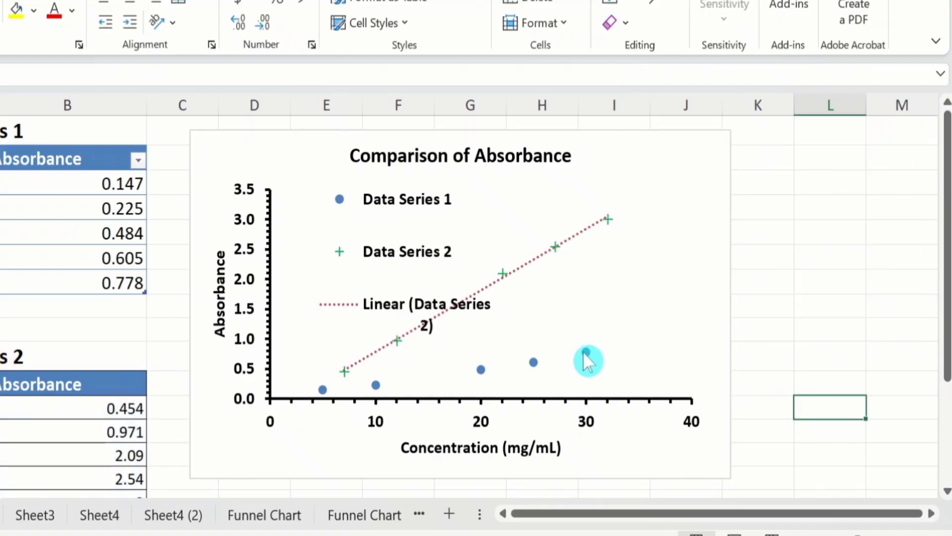
# Add a linear trendline to Data Series 1 in the scatter chart.
pyautogui.click(584, 352)
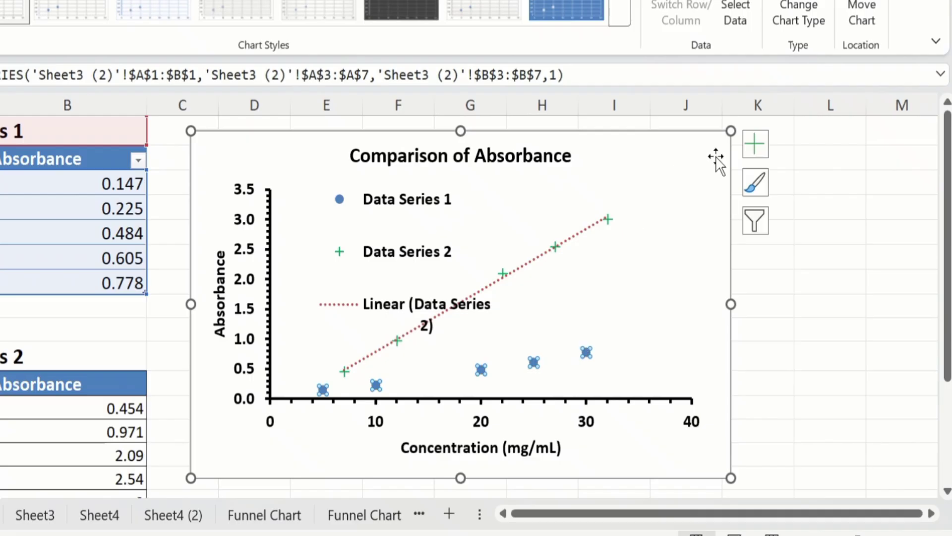
pyautogui.click(760, 135)
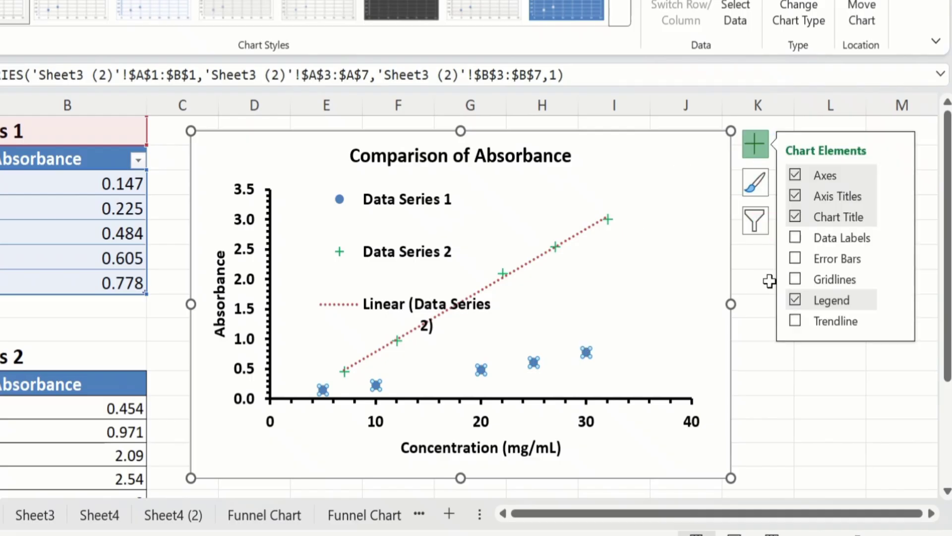
pyautogui.click(793, 320)
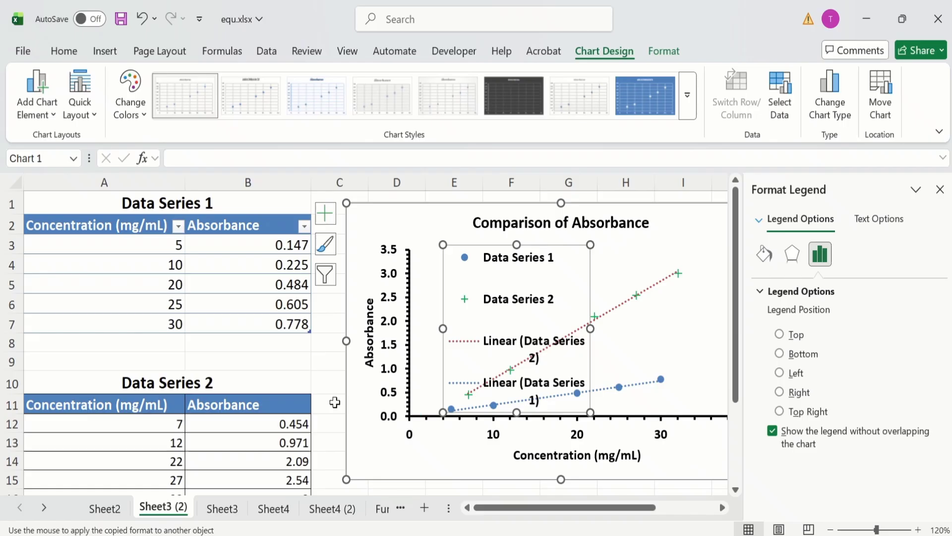
# Delete the Linear (Data Series 2) and Linear (Data Series 1) trendline entries from the chart legend.
pyautogui.click(335, 402)
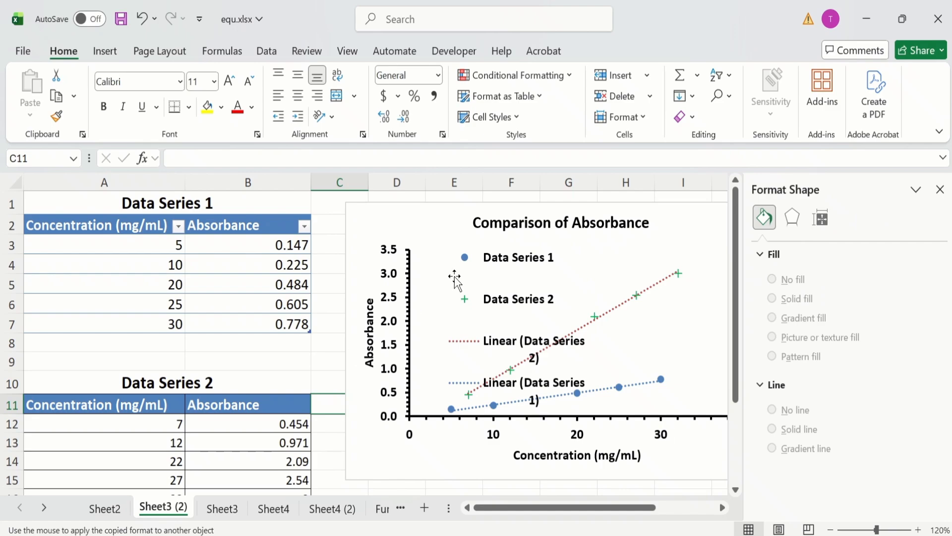
pyautogui.click(514, 262)
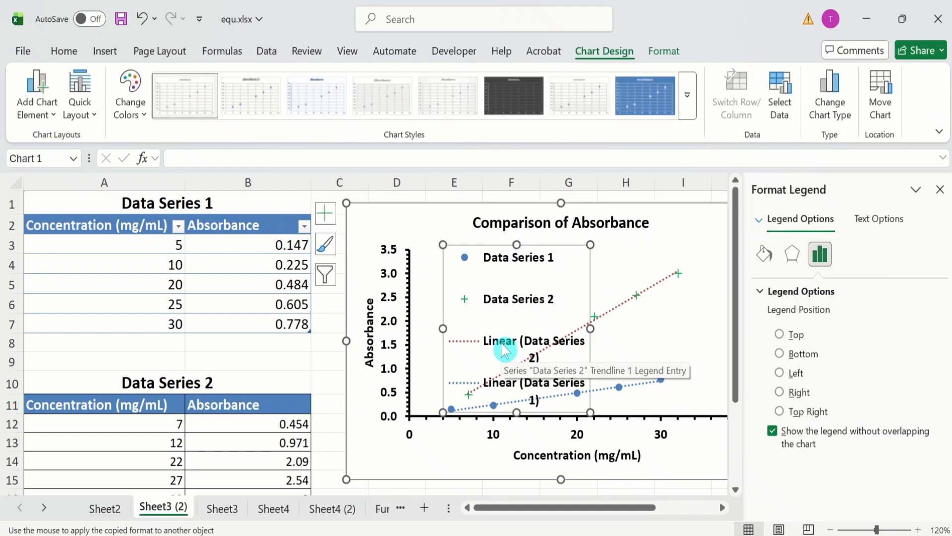
pyautogui.click(505, 350)
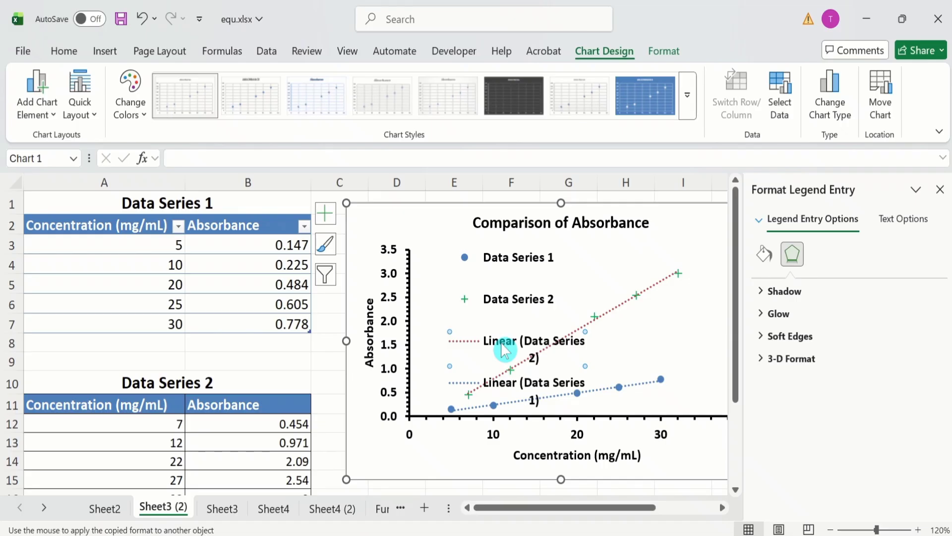
pyautogui.press('Delete')
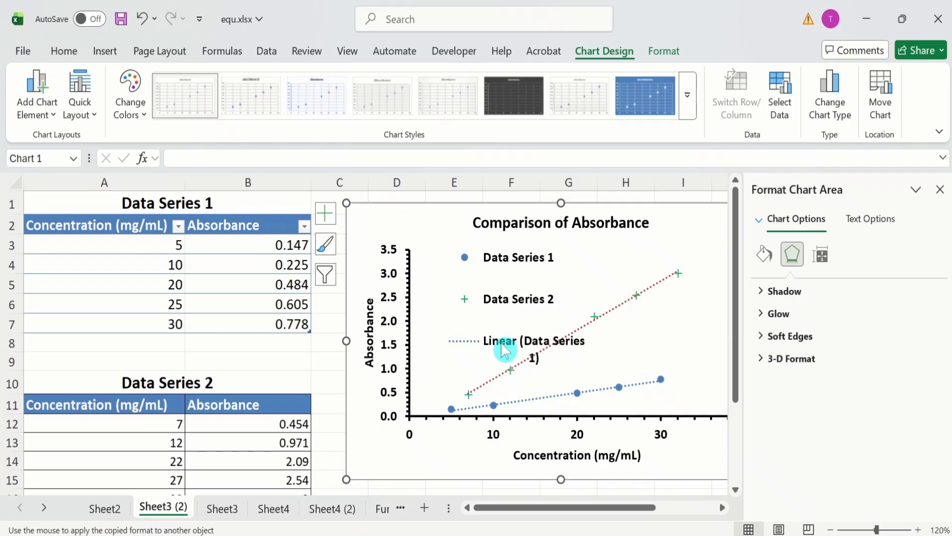
pyautogui.click(491, 344)
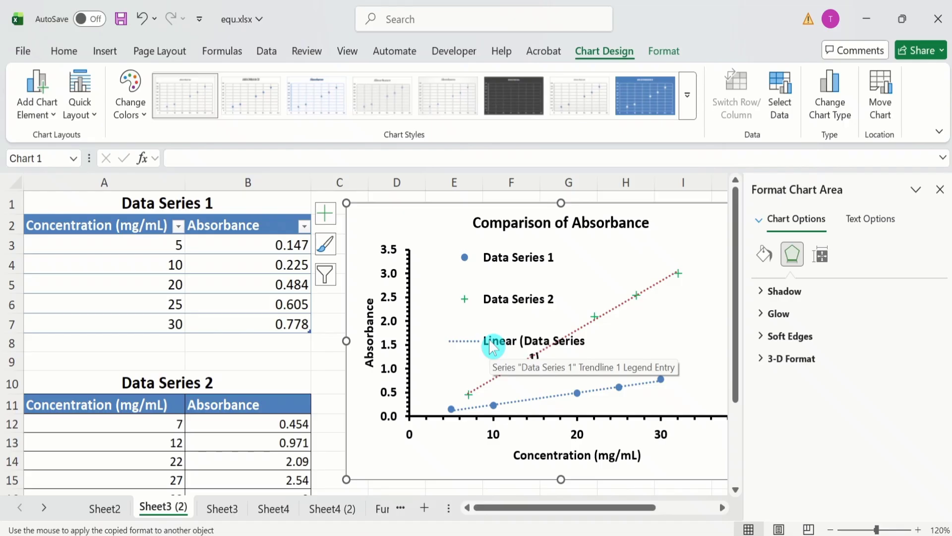
pyautogui.click(491, 345)
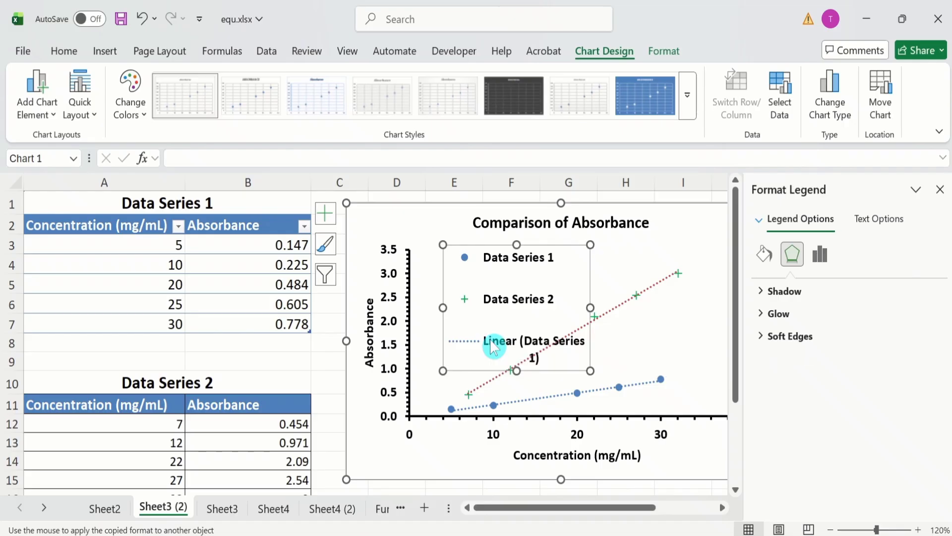
pyautogui.click(492, 346)
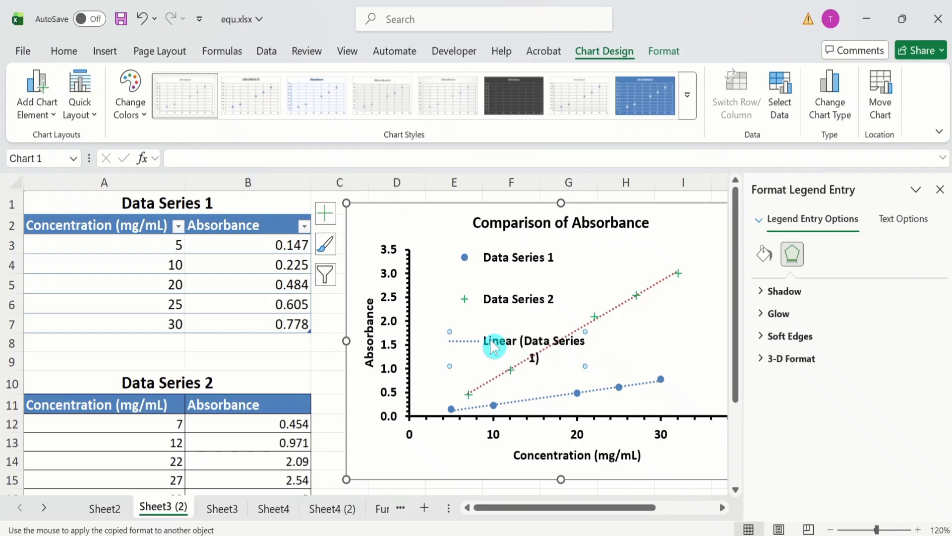
pyautogui.press('Delete')
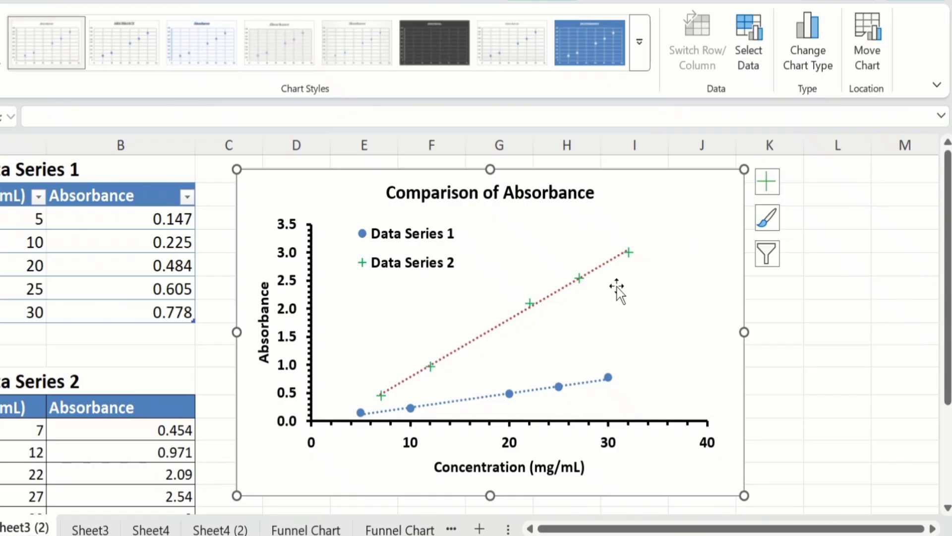
# Display the equation and R-squared value on the chart for the Data Series 2 trendline.
pyautogui.click(601, 270)
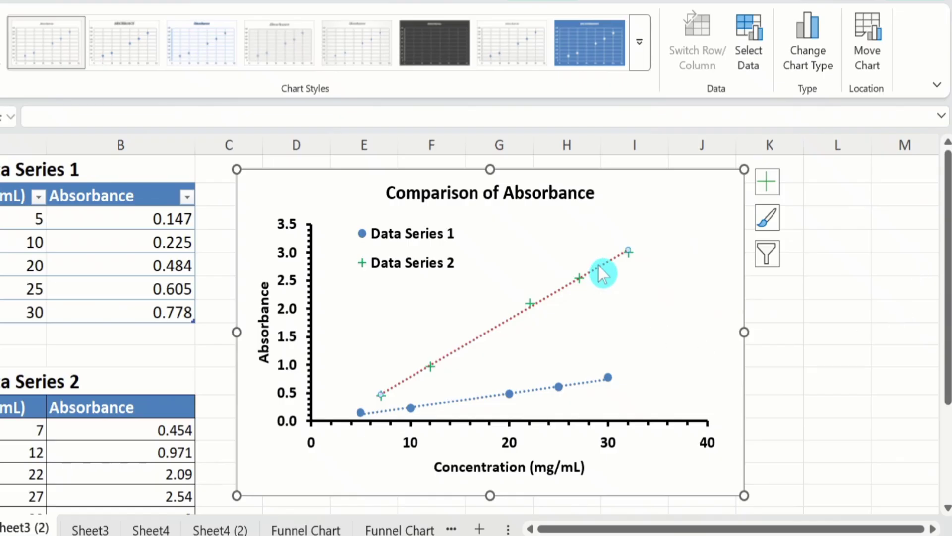
pyautogui.rightClick(602, 273)
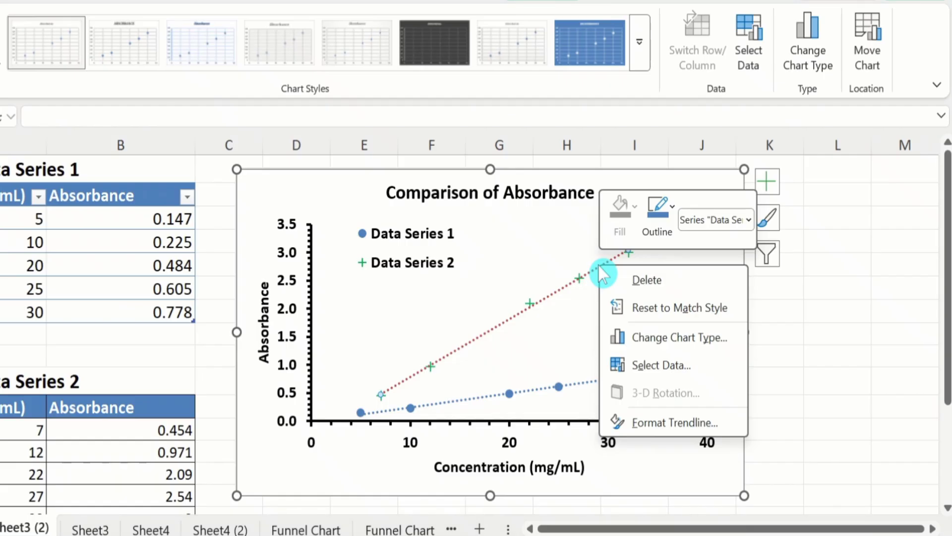
pyautogui.click(666, 424)
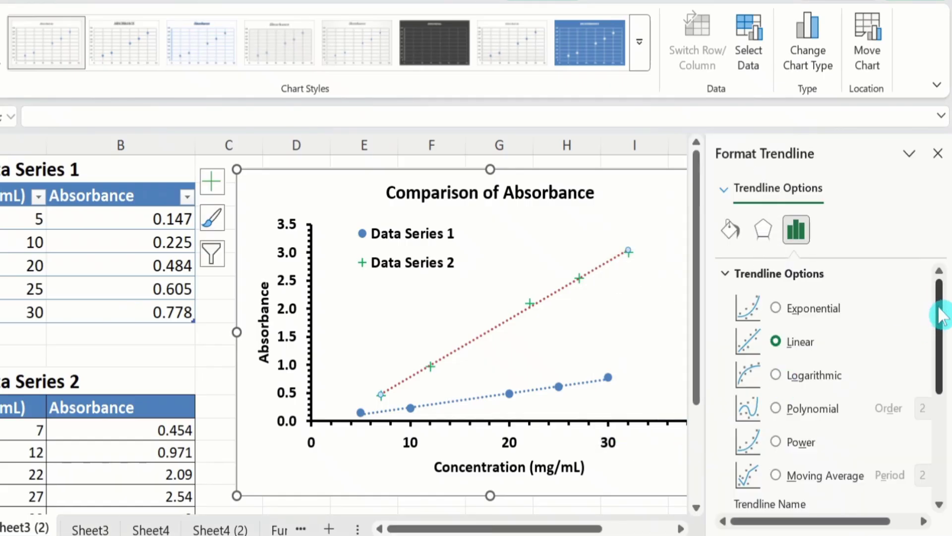
pyautogui.moveTo(942, 316); pyautogui.dragTo(945, 429)
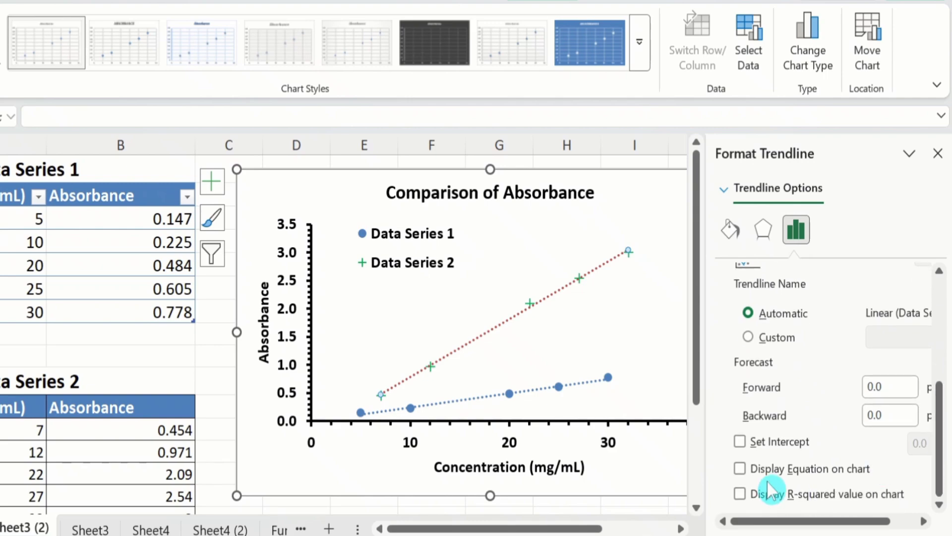
pyautogui.click(781, 469)
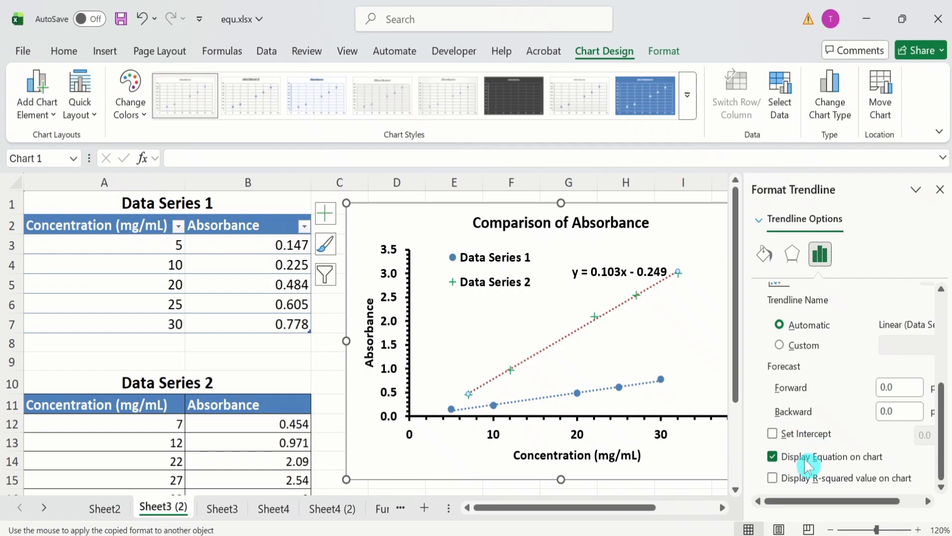
pyautogui.click(772, 479)
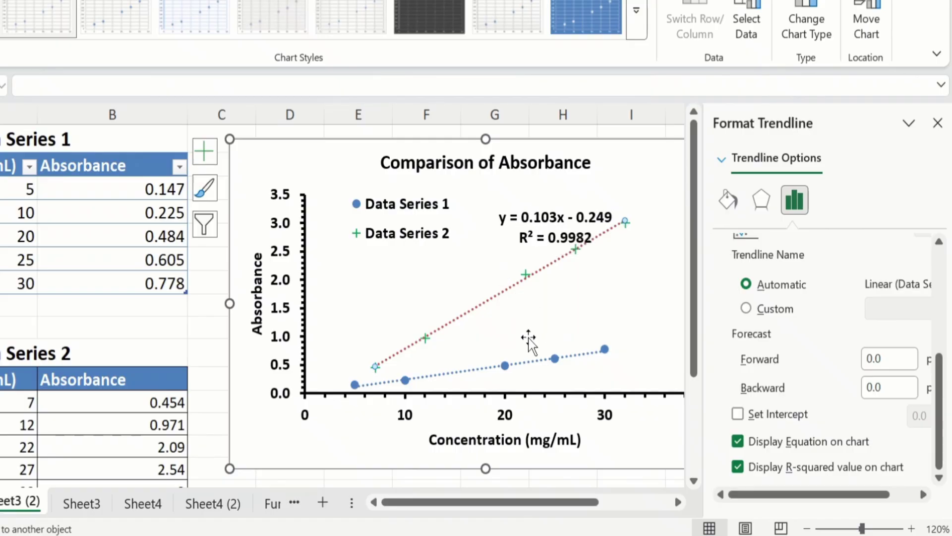
# Display the equation and R-squared value on the chart for the Data Series 1 trendline.
pyautogui.click(535, 369)
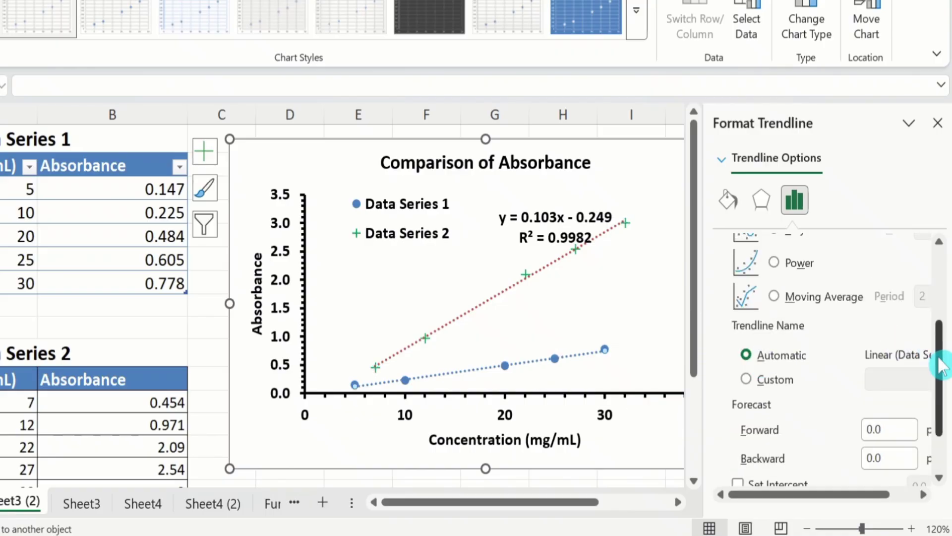
pyautogui.moveTo(941, 365); pyautogui.dragTo(942, 399)
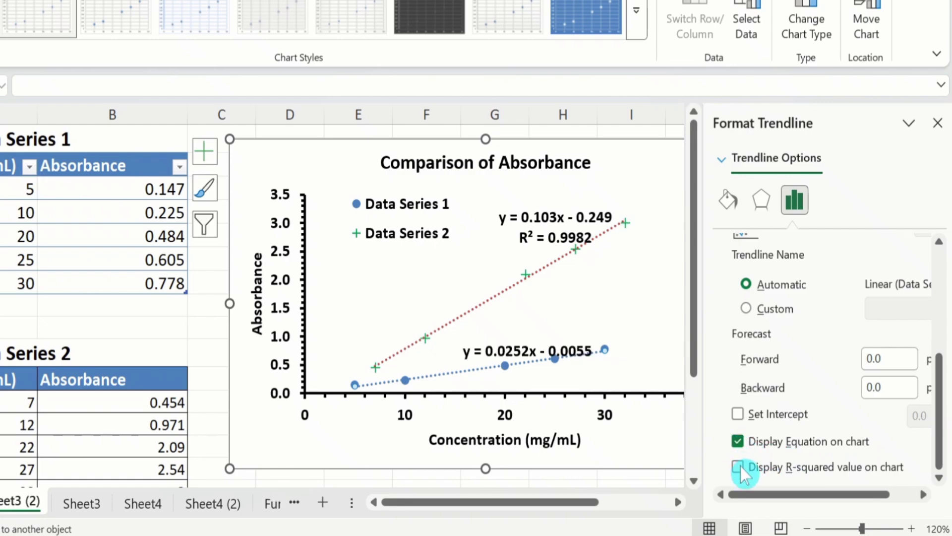
pyautogui.click(737, 467)
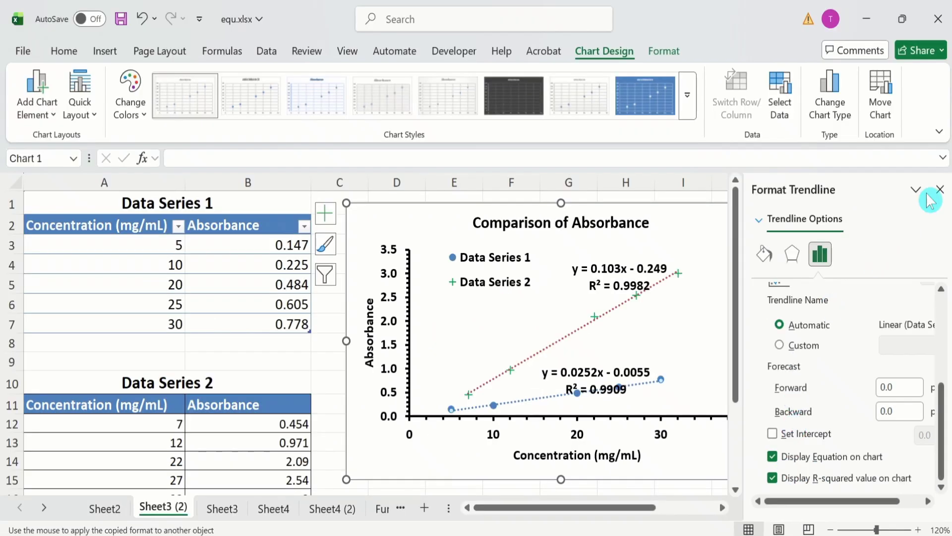
pyautogui.click(940, 191)
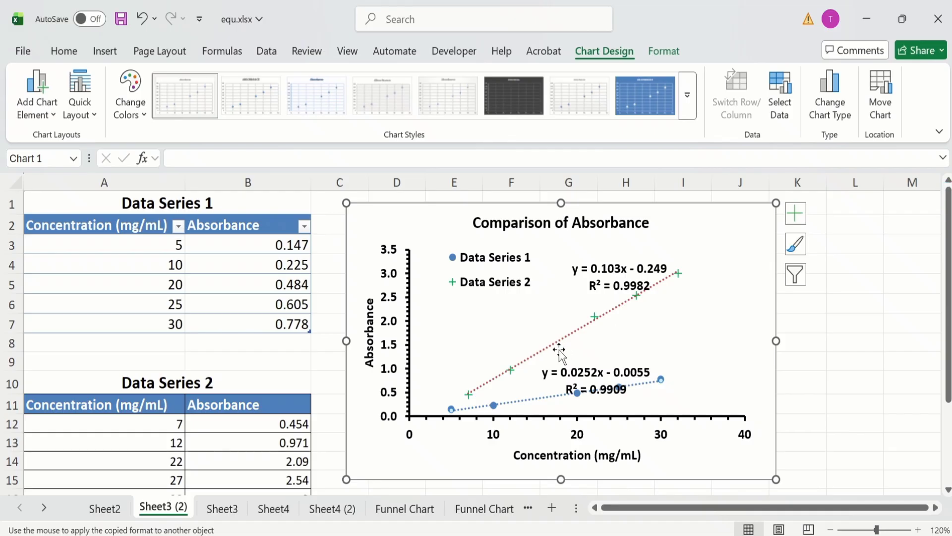
# Format the Data Series 2 trendline as a solid line in standard red.
pyautogui.click(573, 340)
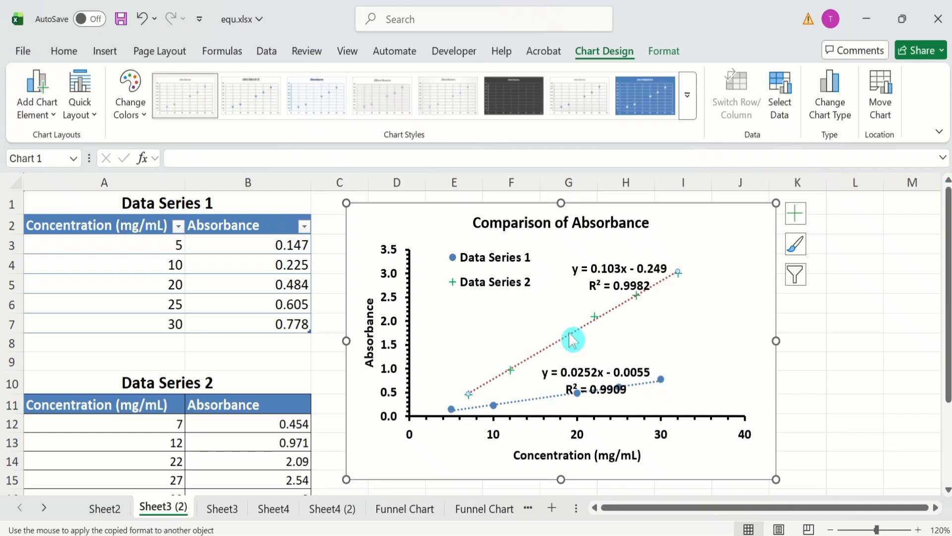
pyautogui.rightClick(573, 340)
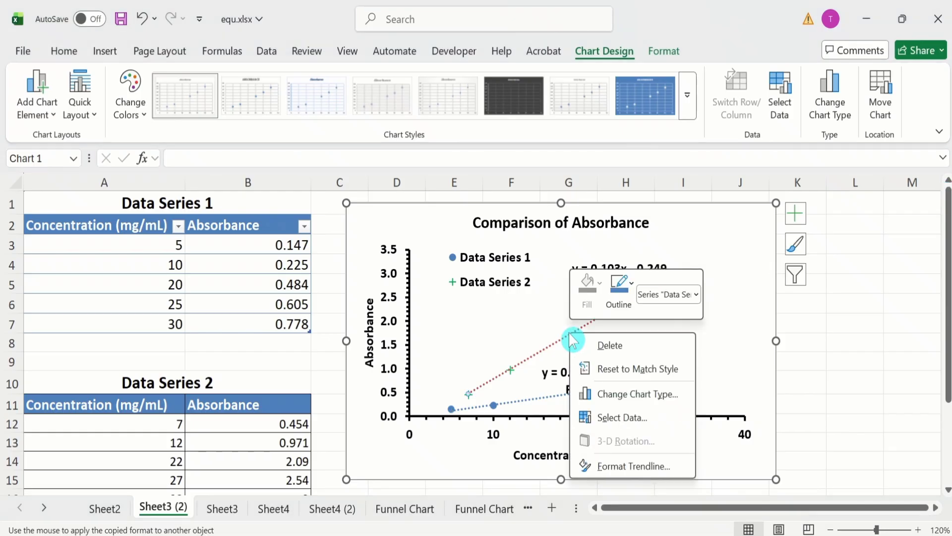
pyautogui.click(638, 466)
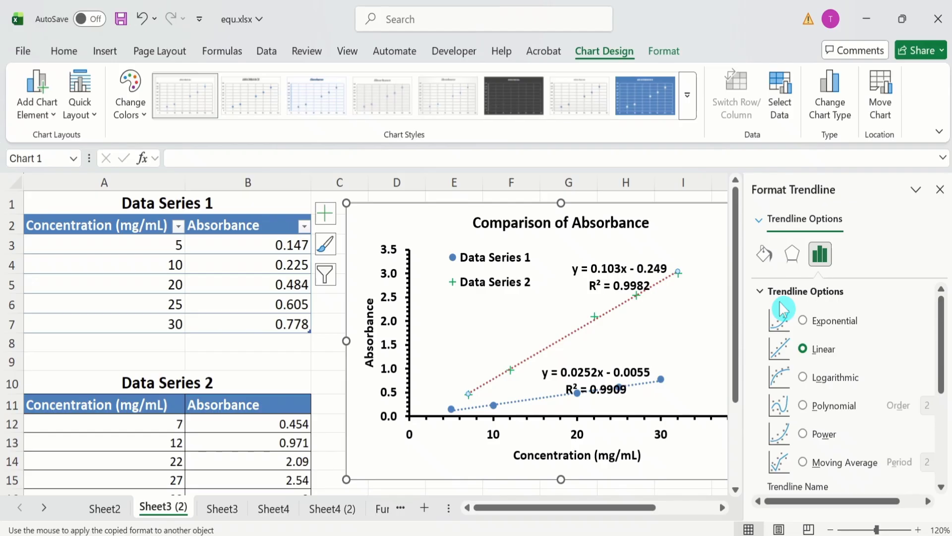
pyautogui.click(765, 254)
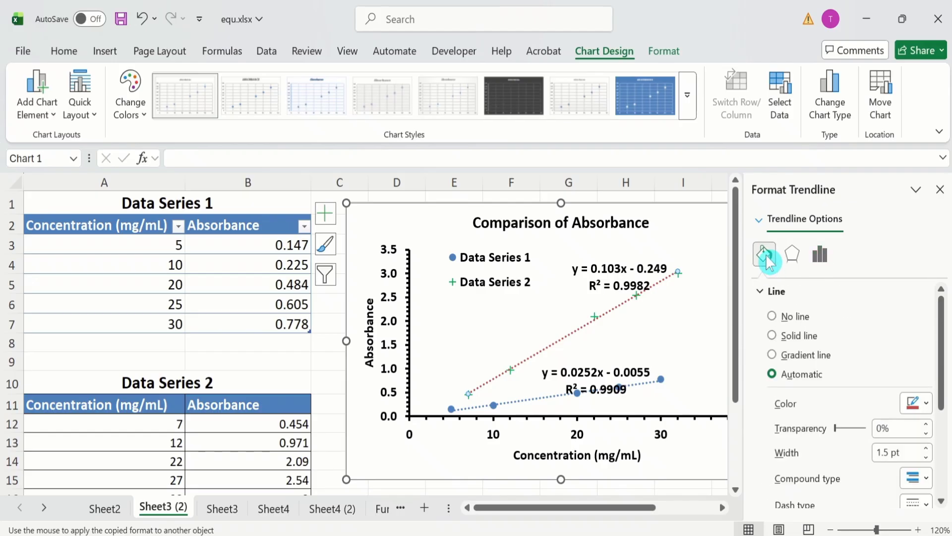
pyautogui.click(772, 336)
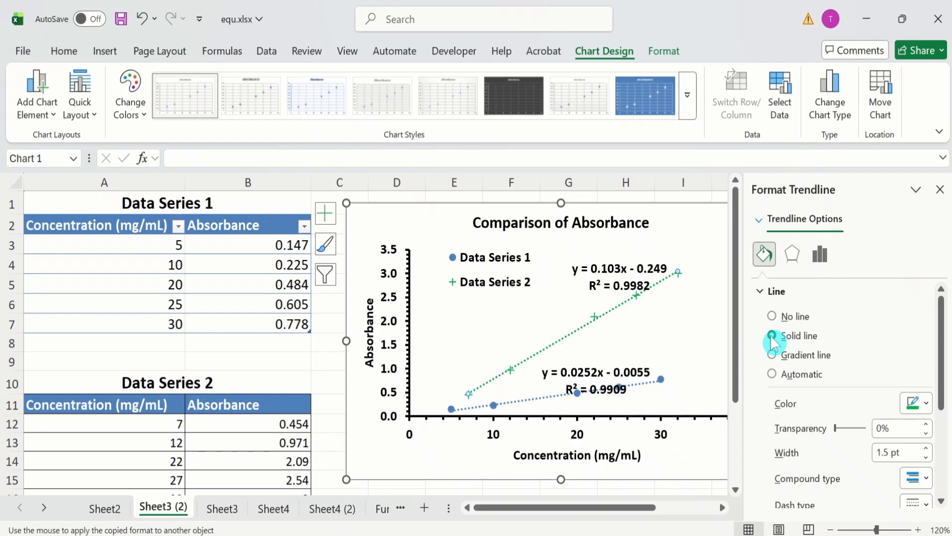
pyautogui.click(928, 404)
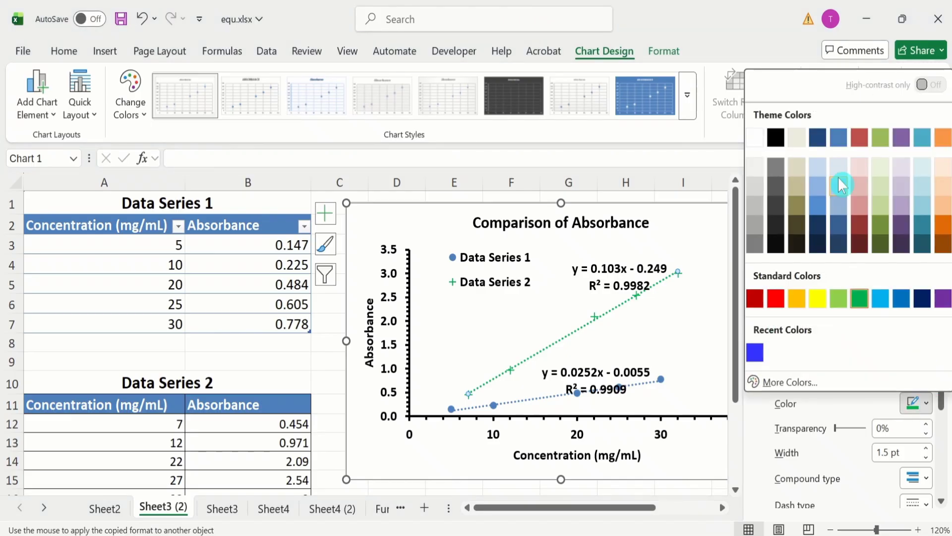
pyautogui.click(777, 300)
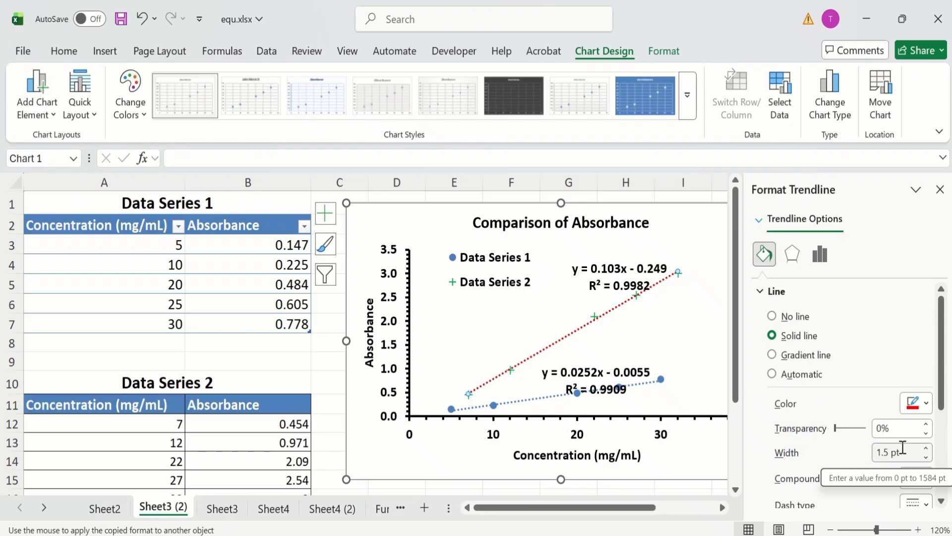
# Set the font color of the Data Series 2 trendline equation and R-squared label to red.
pyautogui.click(612, 272)
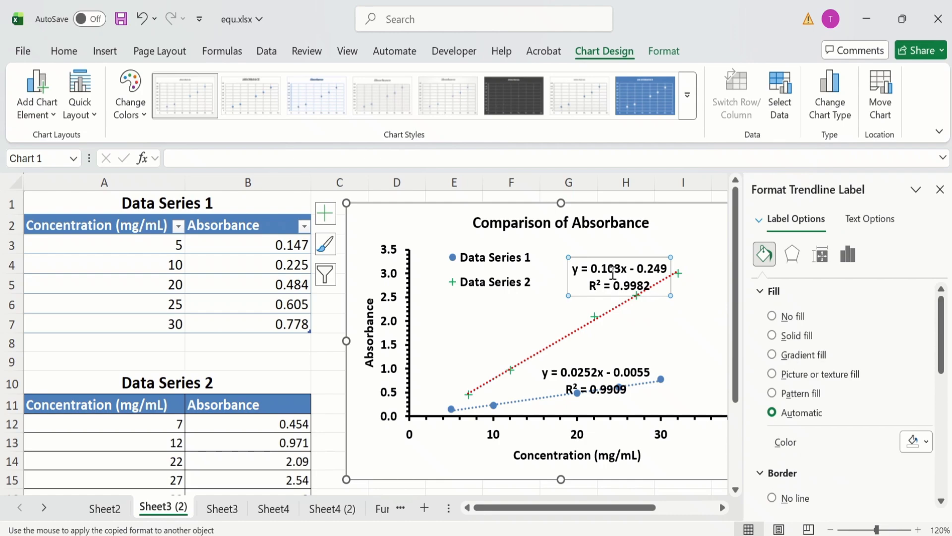
pyautogui.click(613, 272)
pyautogui.click(143, 20)
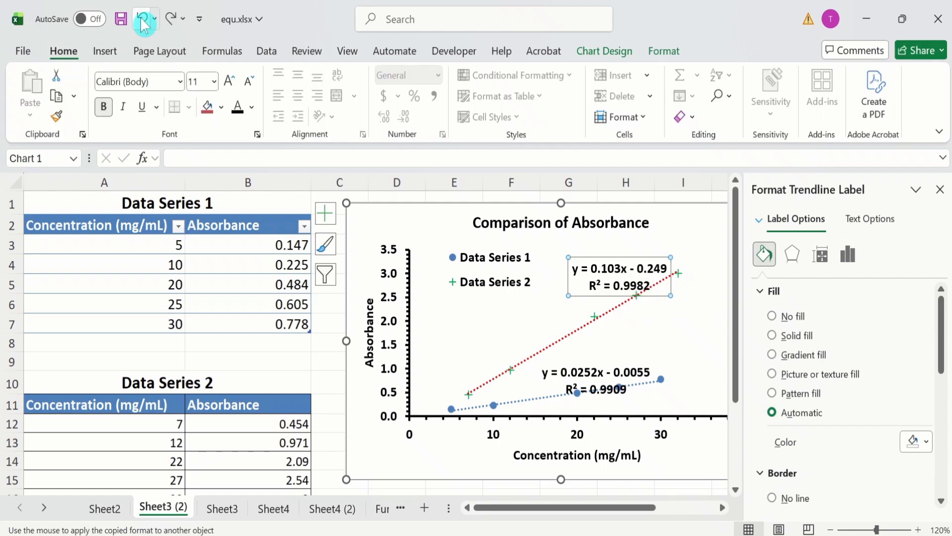
pyautogui.click(254, 109)
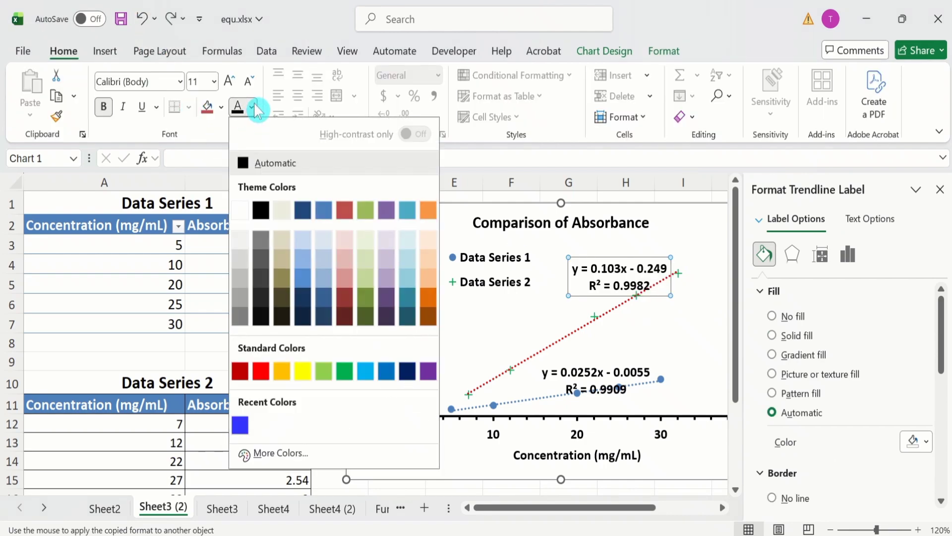
pyautogui.click(262, 372)
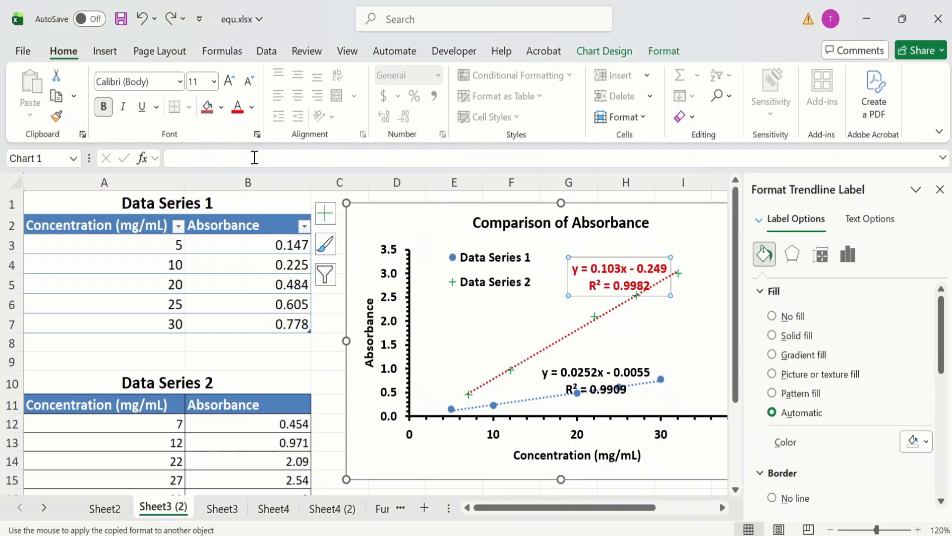